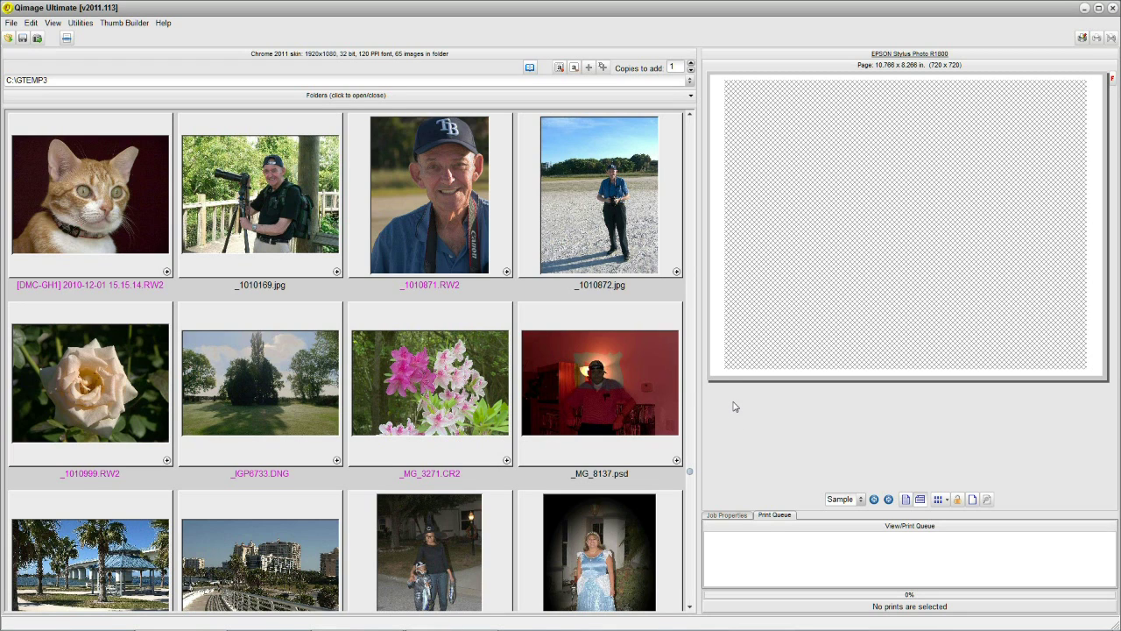
# Set the print size to 5.00 x 7.00 in Print Properties
pyautogui.hotkey('ctrl', 'p')
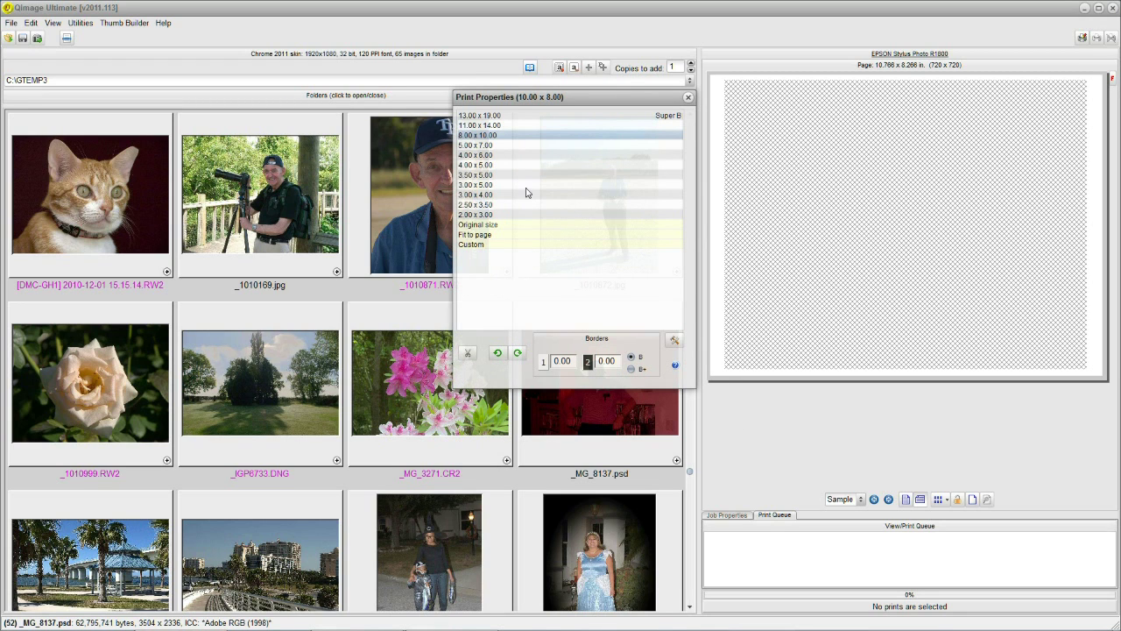
pyautogui.click(489, 147)
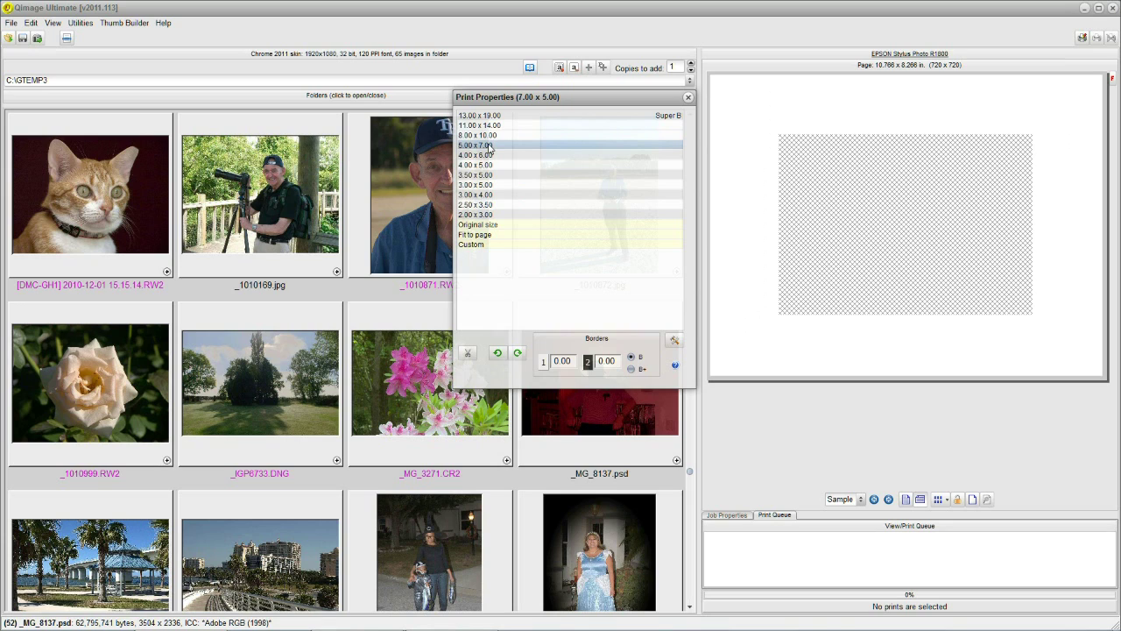
pyautogui.click(689, 97)
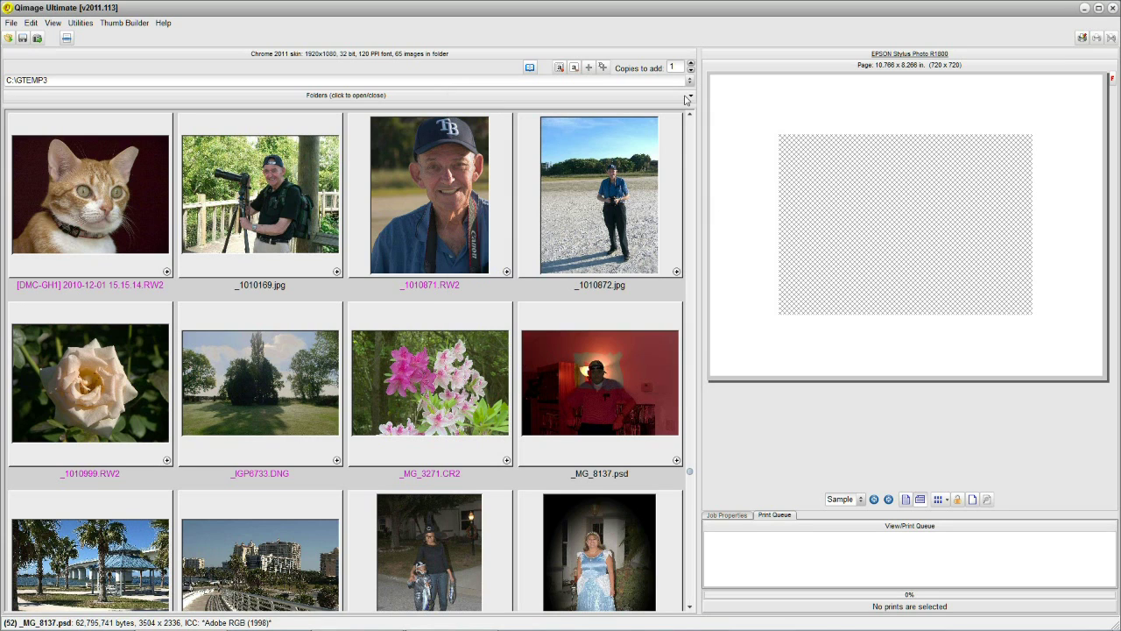
# Queue the cat photo and check its job properties before returning to the queue list
pyautogui.click(166, 272)
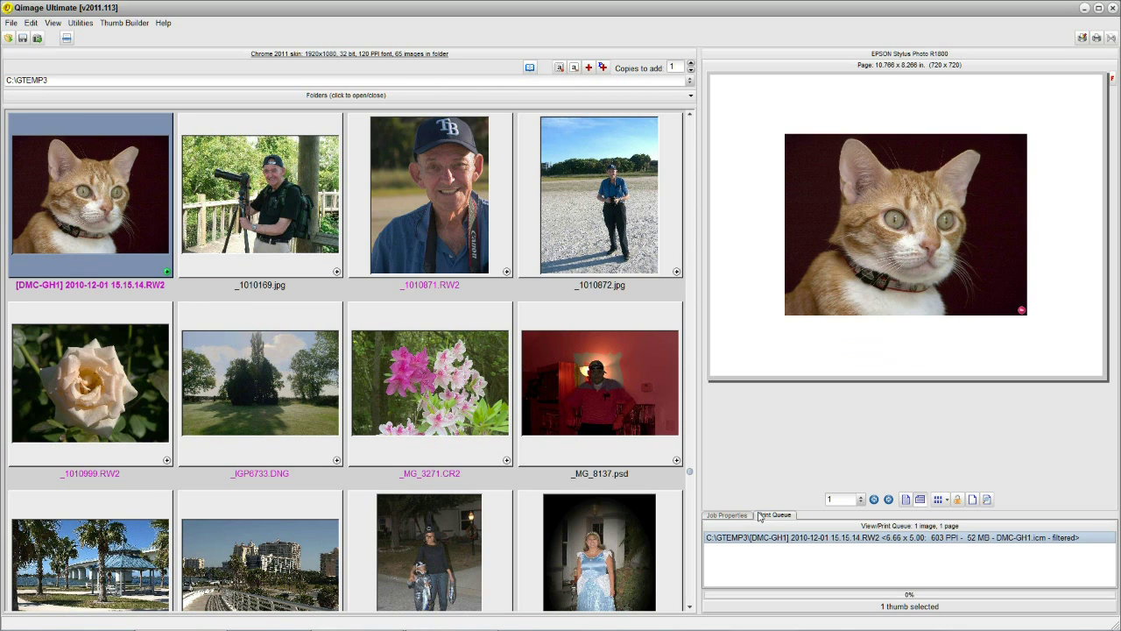
pyautogui.click(727, 514)
pyautogui.click(771, 515)
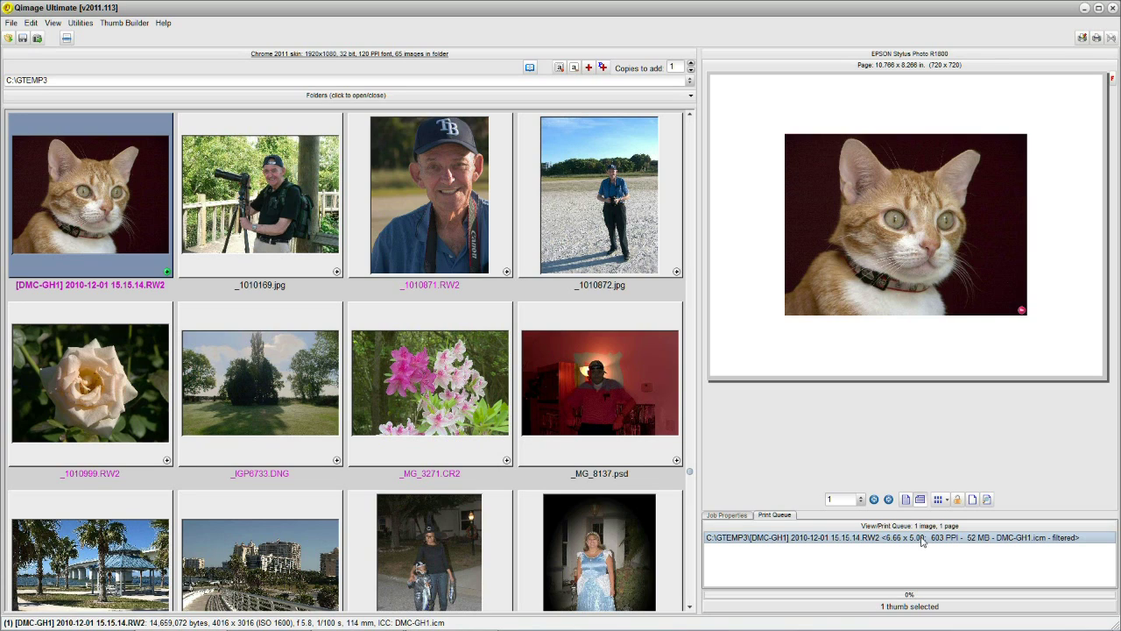
# Enable auto-crop on the selected cat print, then clear it from the queue
pyautogui.click(793, 400)
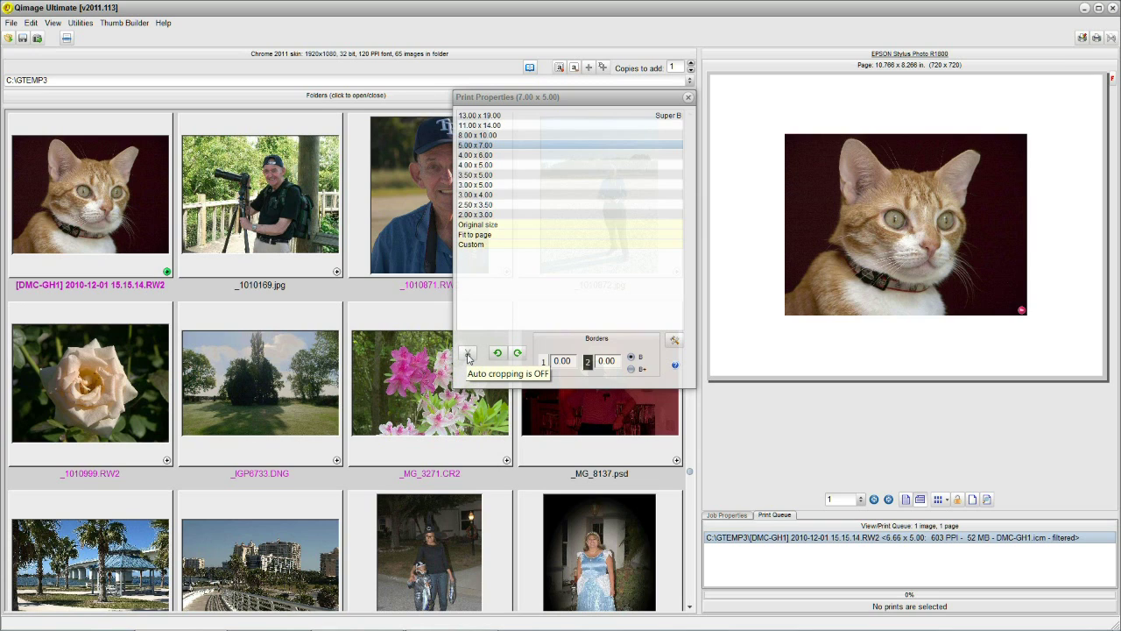
pyautogui.click(869, 253)
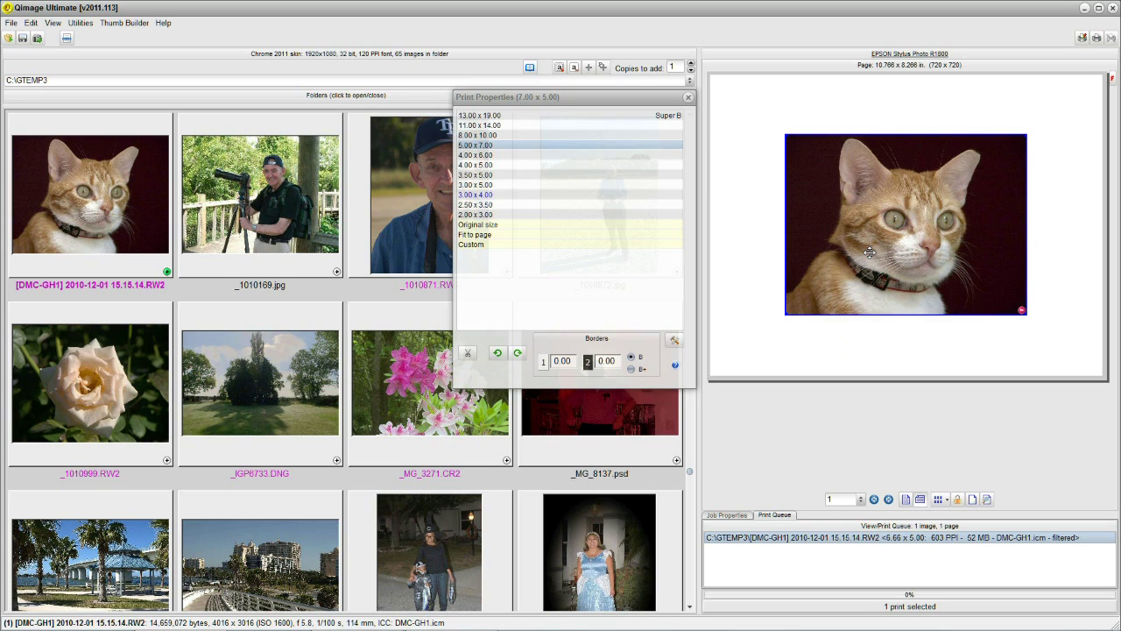
pyautogui.click(470, 354)
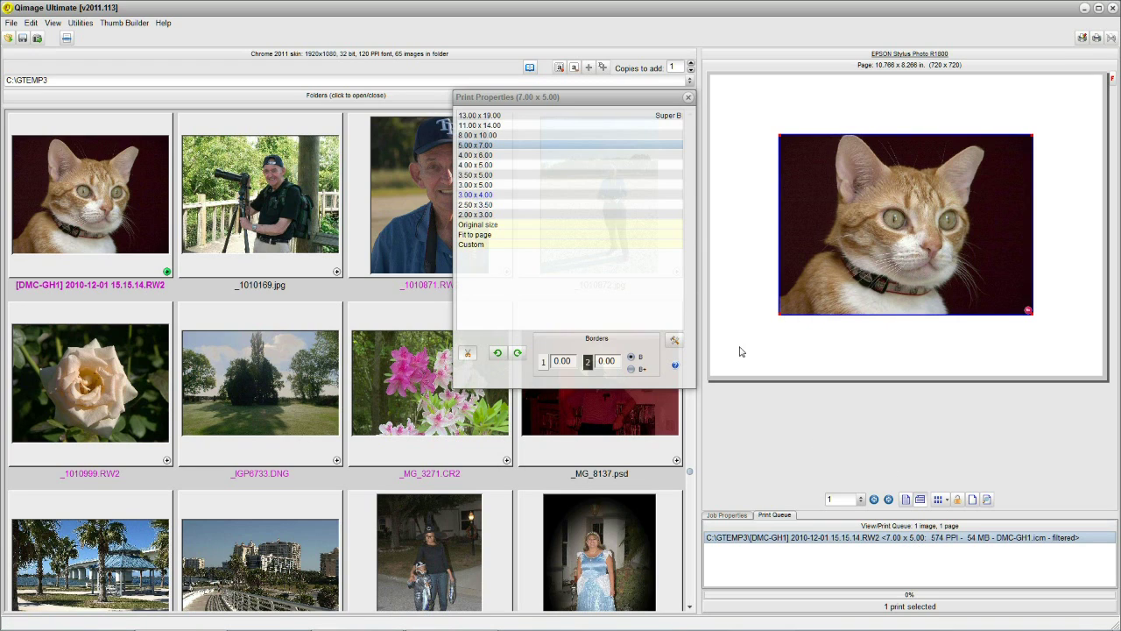
pyautogui.click(1028, 312)
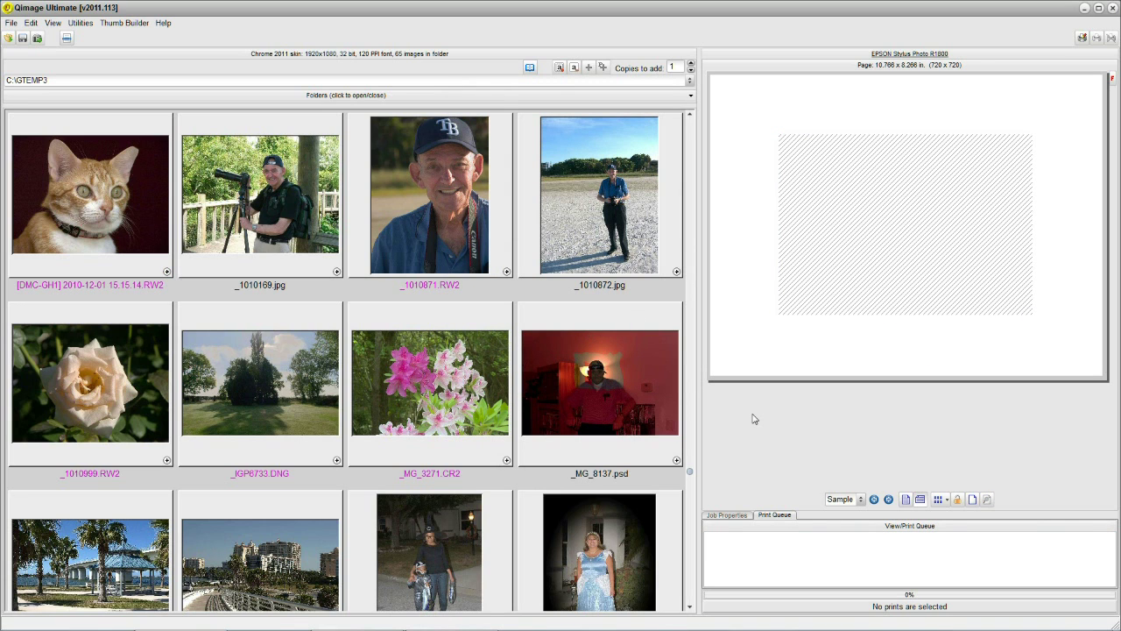
# Turn on auto-cropping for new prints and re-queue the cat photo as a 7.00 x 5.00 print
pyautogui.moveTo(699, 394)
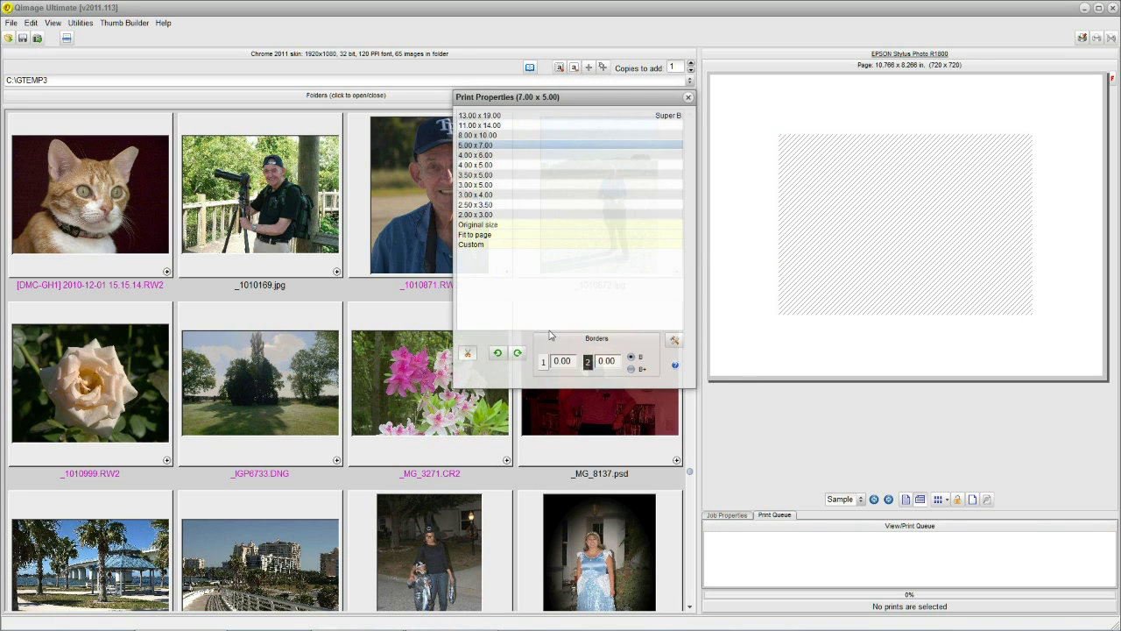
pyautogui.click(469, 352)
pyautogui.click(688, 98)
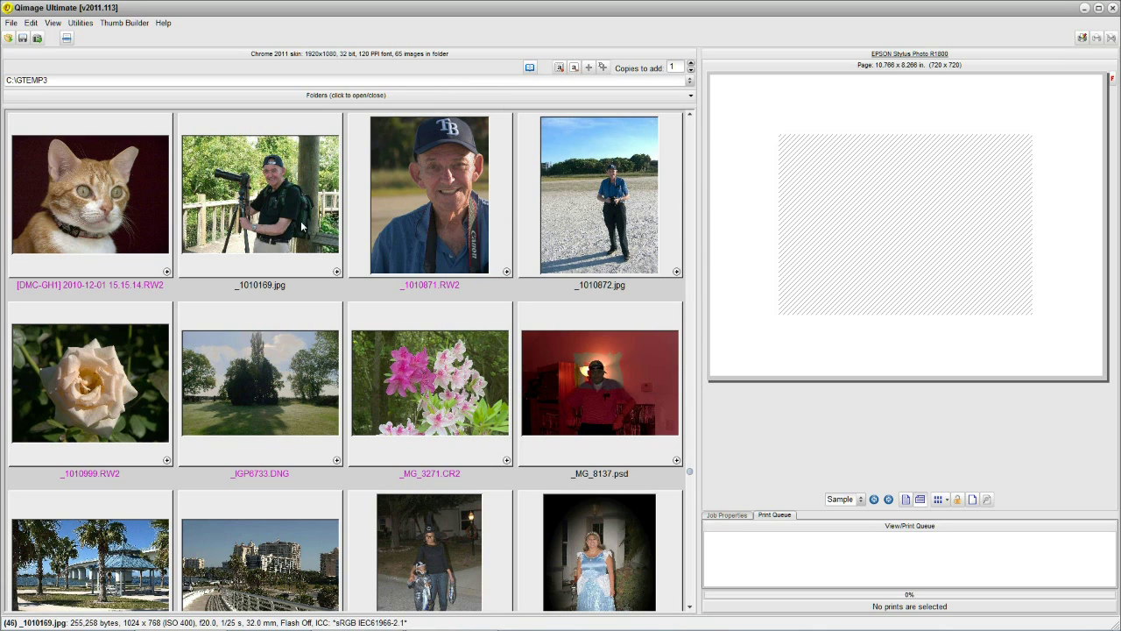
pyautogui.click(166, 270)
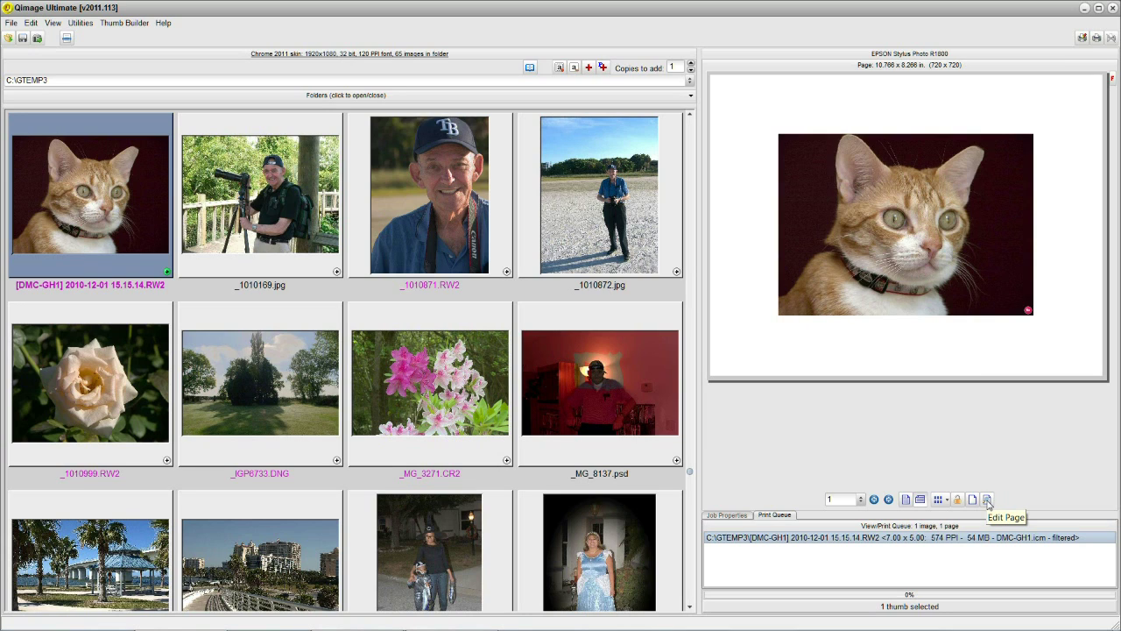
# Nudge the cat print's crop slightly downward in the Full Page Editor and keep it
pyautogui.click(986, 500)
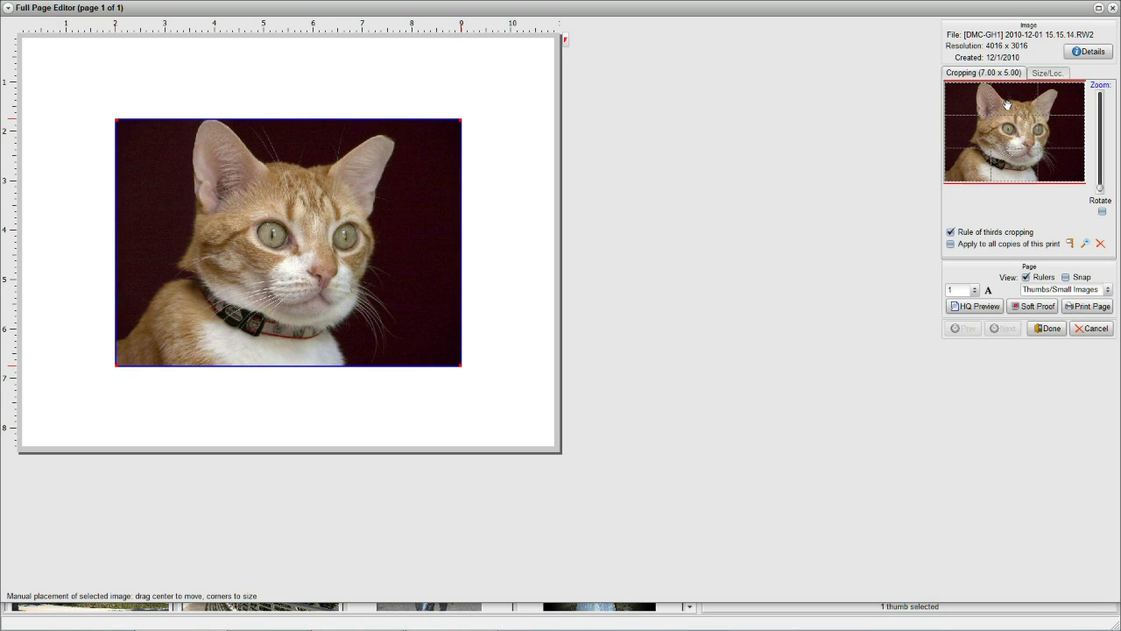
pyautogui.moveTo(1006, 105); pyautogui.dragTo(1007, 109)
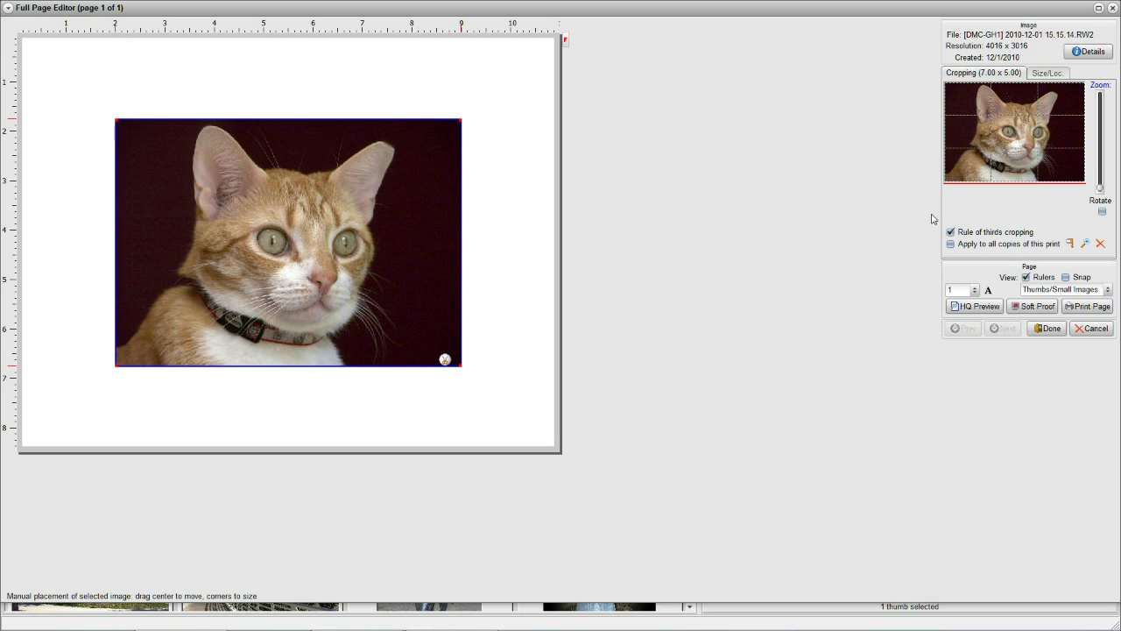
pyautogui.click(1045, 329)
pyautogui.moveTo(902, 229)
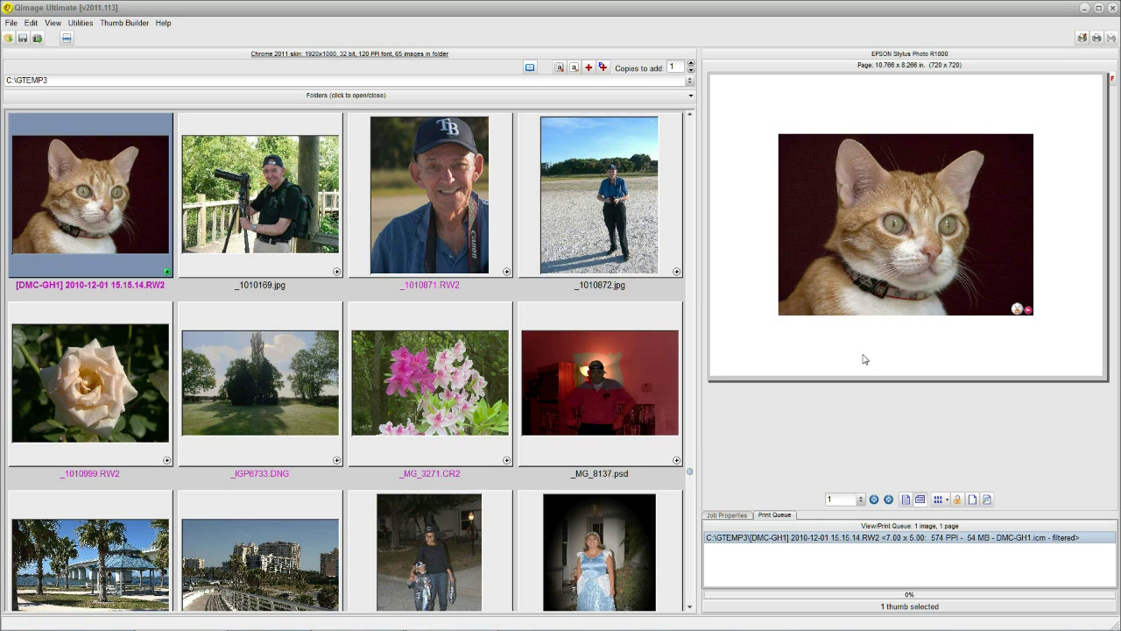
# Remove the cropped cat print with the clear-queue button
pyautogui.click(37, 38)
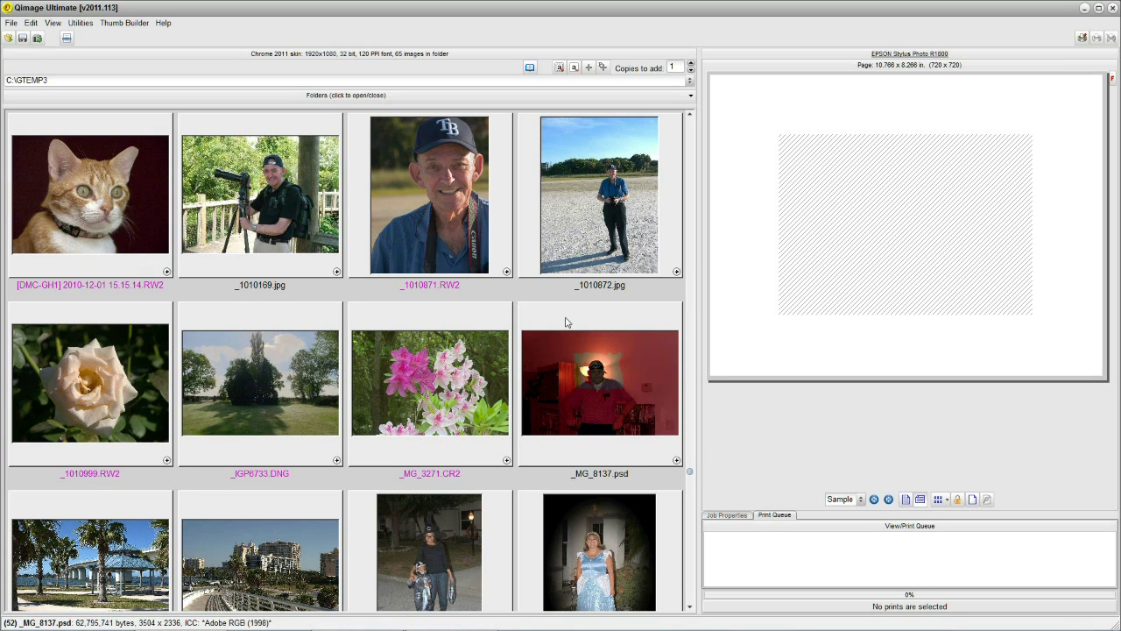
# Set the print size to 4.00 x 6.00 in Print Properties
pyautogui.click(791, 391)
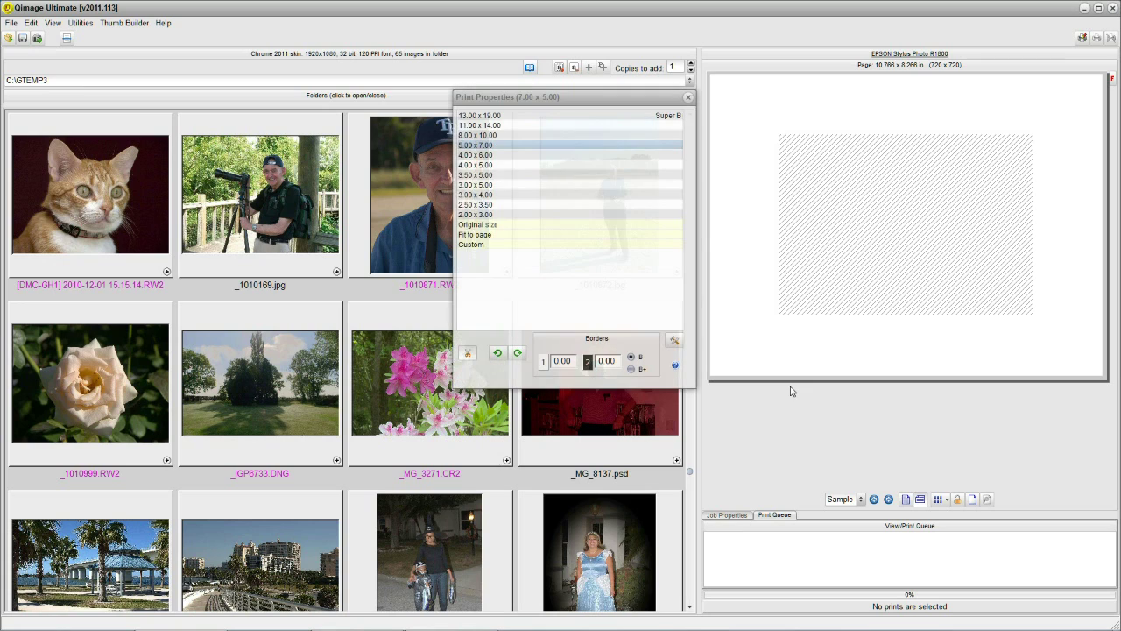
pyautogui.click(491, 155)
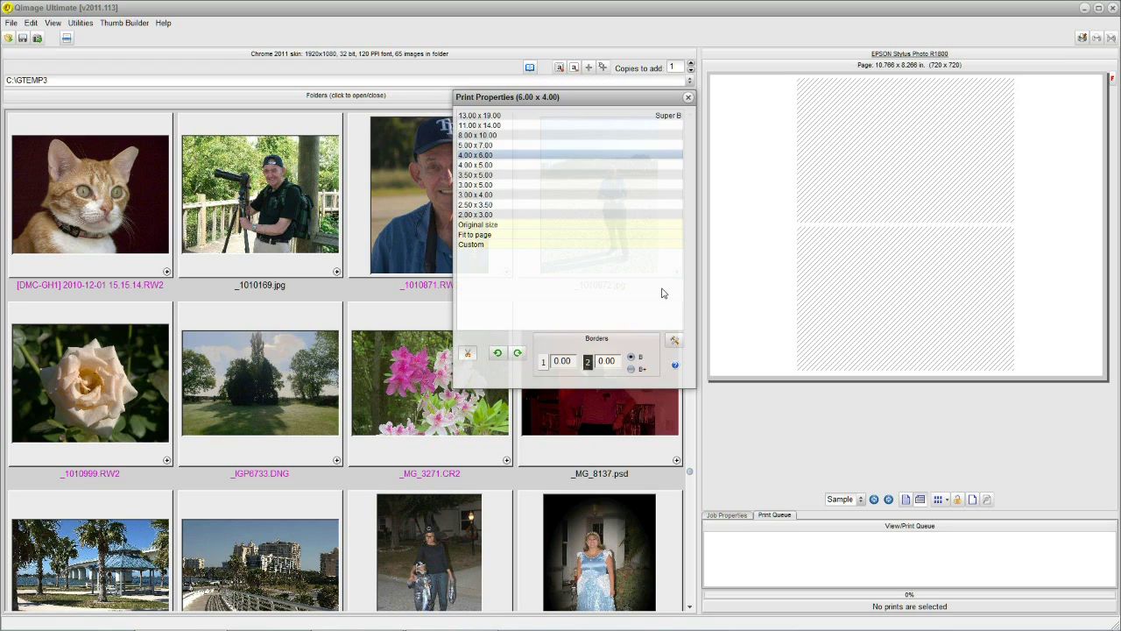
pyautogui.click(688, 97)
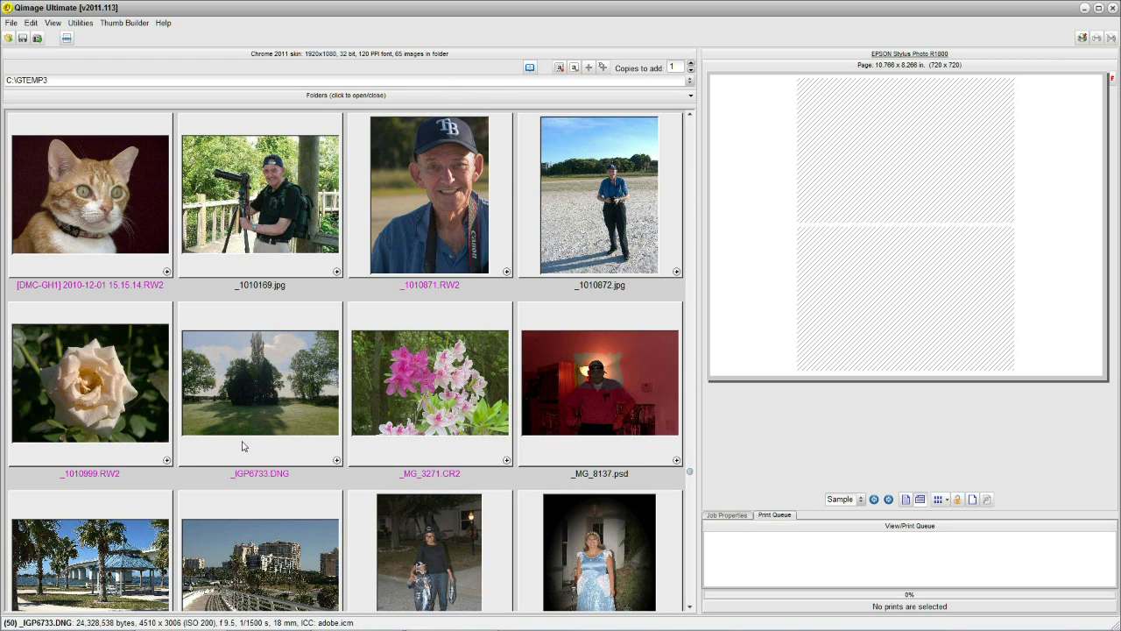
# Queue the rose photo _1010999.RW2, filling the page with two 6.00 x 4.00 prints
pyautogui.click(167, 461)
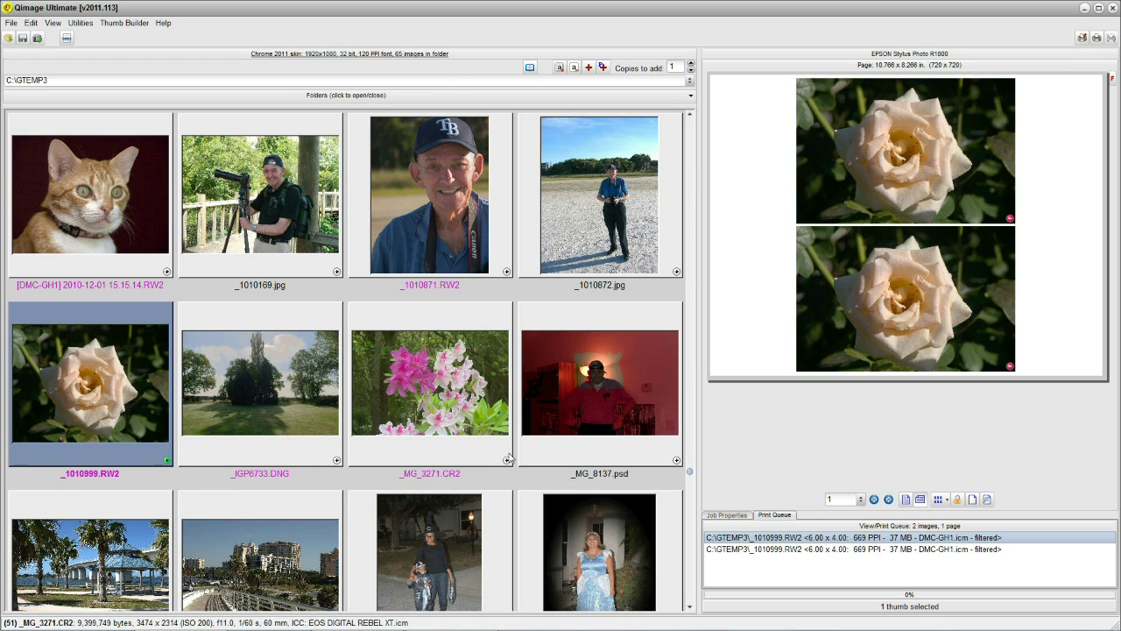
pyautogui.click(941, 502)
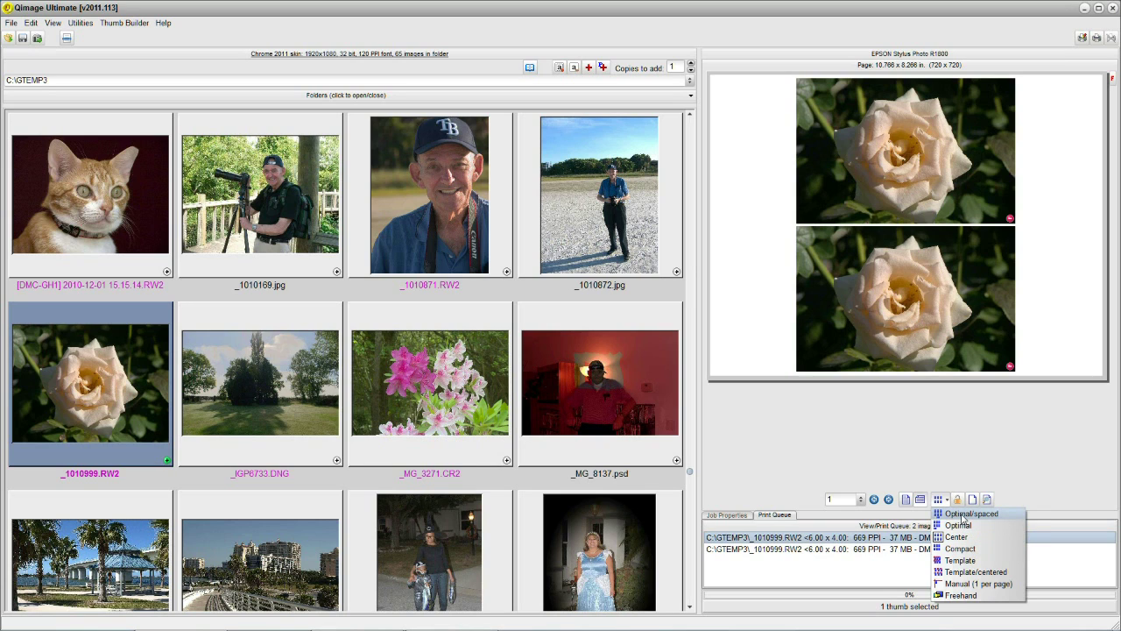
# Choose Optimal/spaced layout and add a third rose print to the queue
pyautogui.click(963, 514)
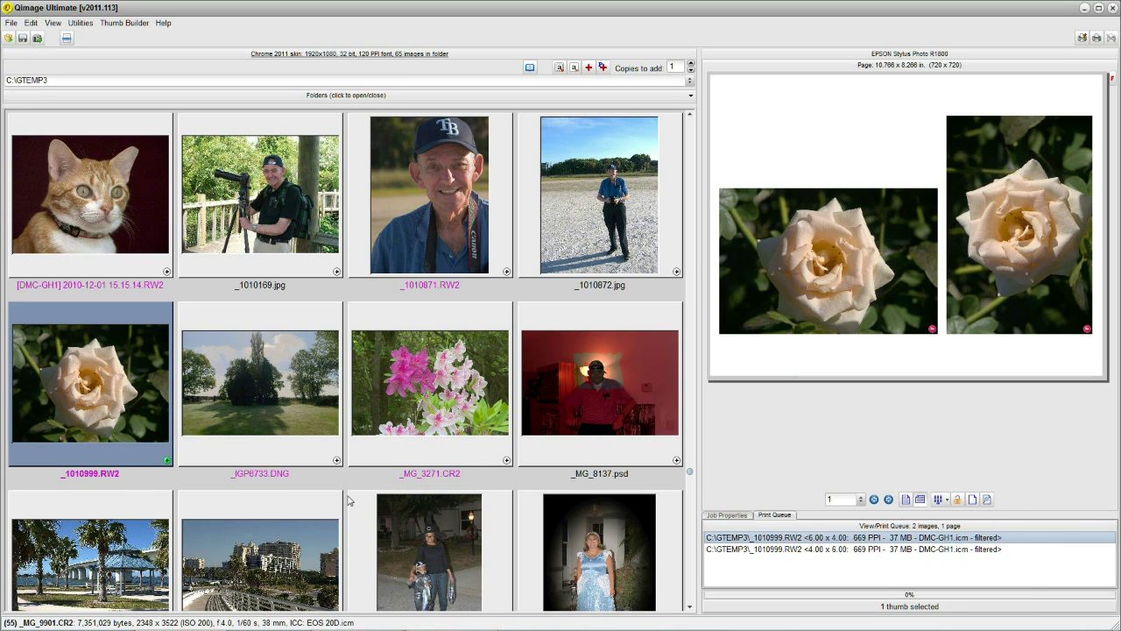
pyautogui.click(167, 460)
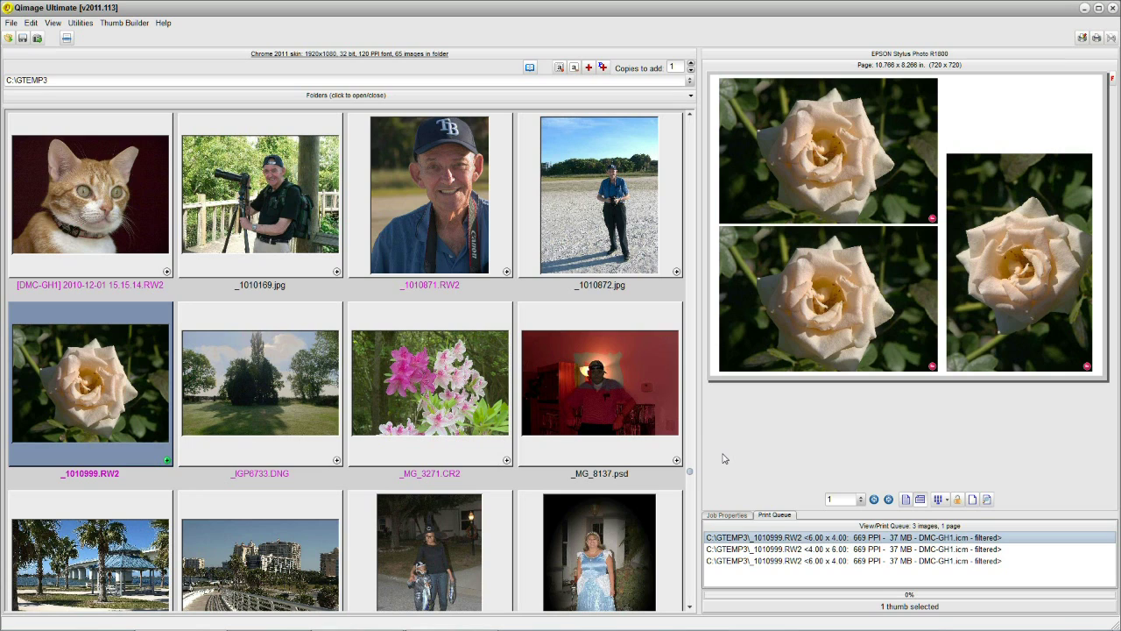
# Try centered placement, check page 2, then fit all three roses on one page with Optimal/spaced
pyautogui.click(941, 499)
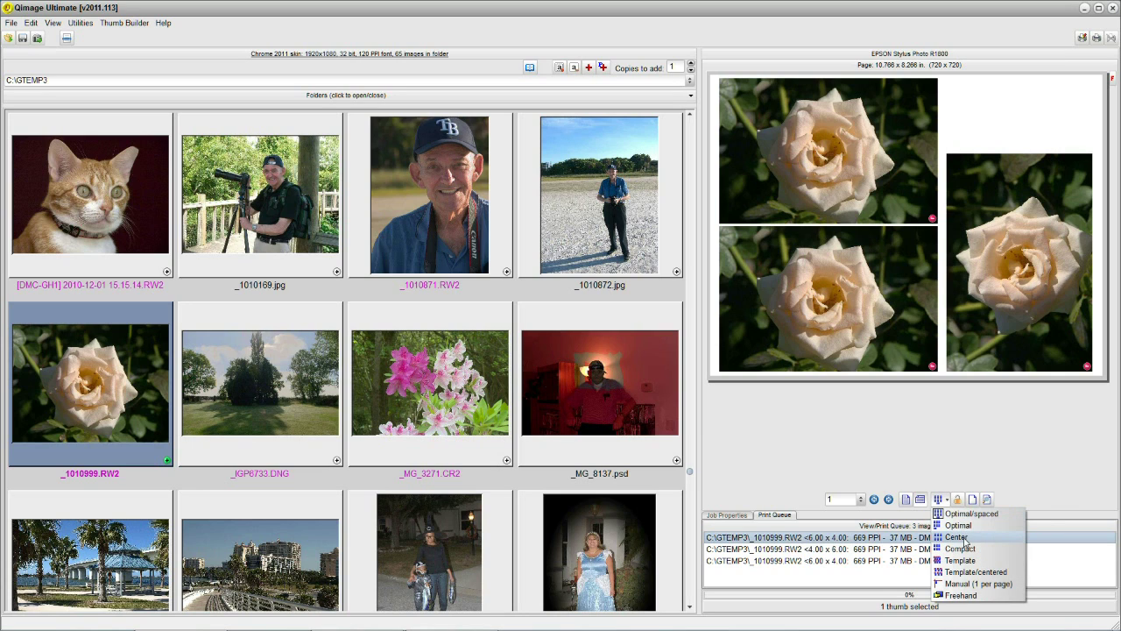
pyautogui.click(965, 537)
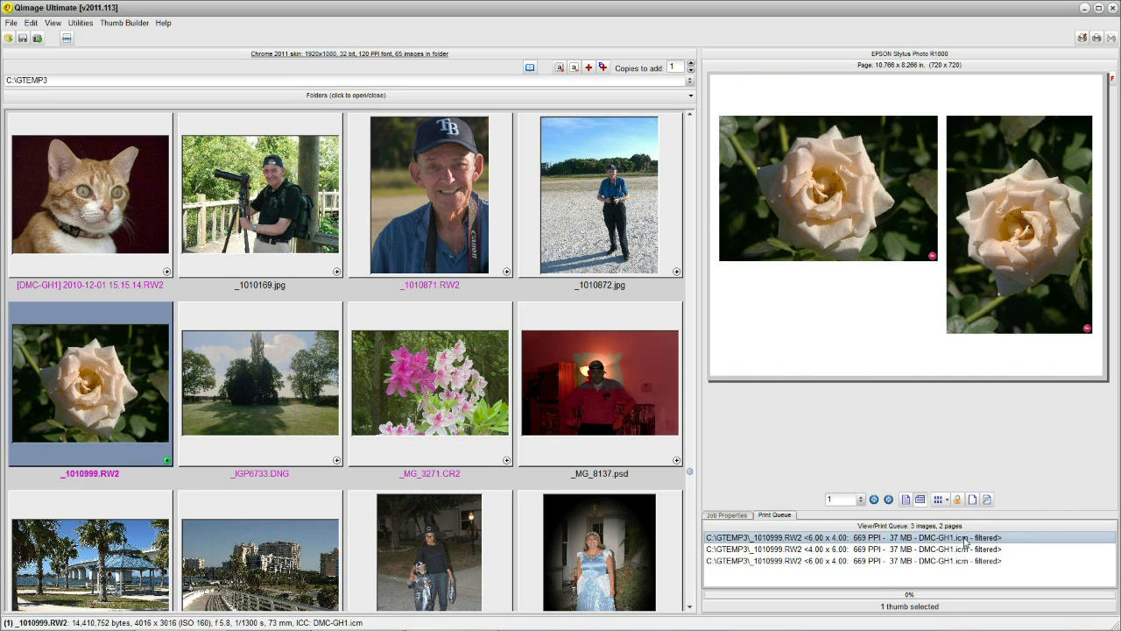
pyautogui.click(888, 499)
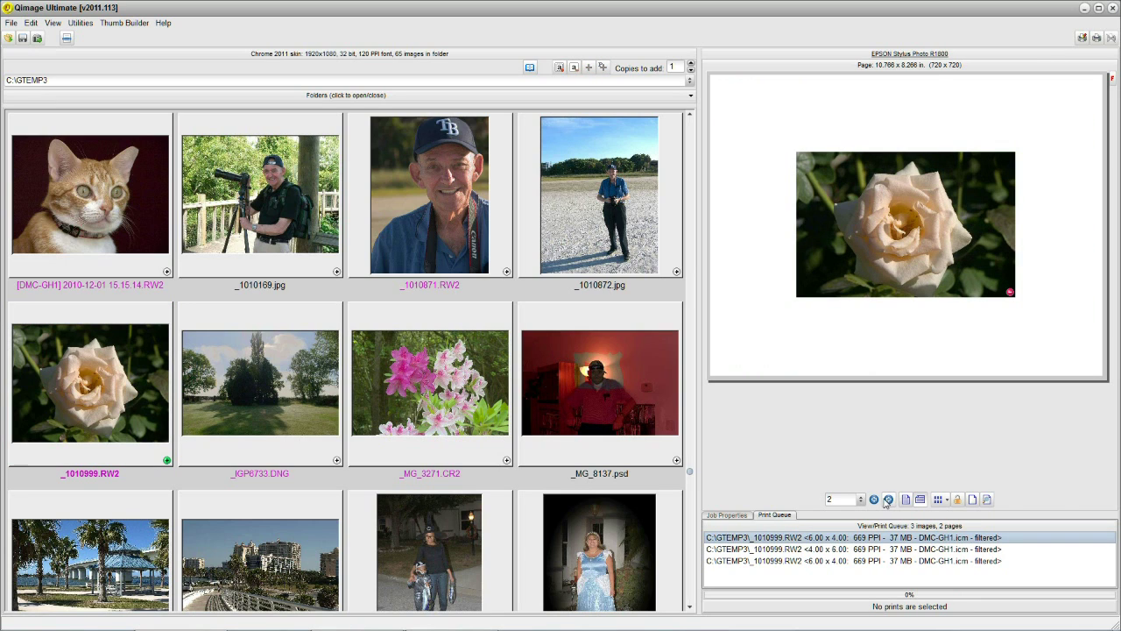
pyautogui.click(873, 499)
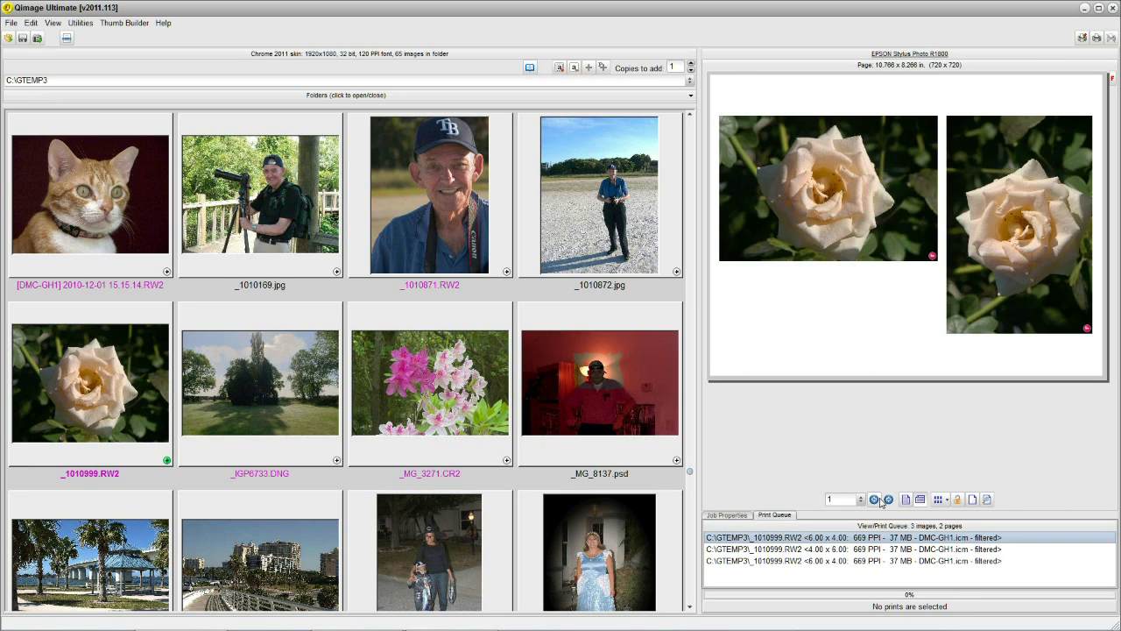
pyautogui.click(945, 500)
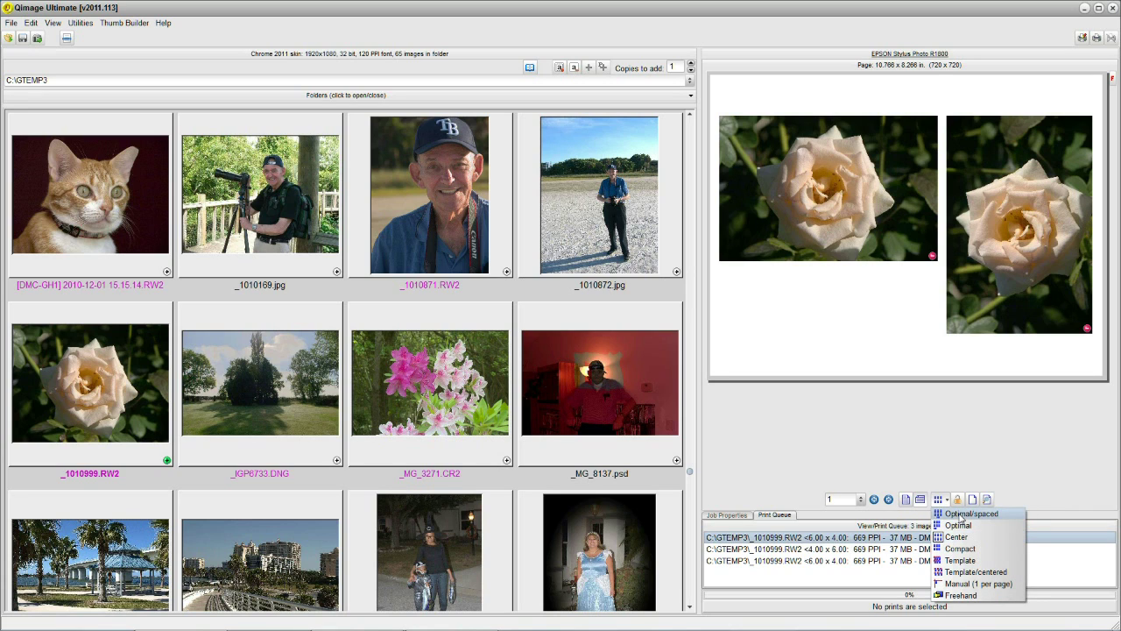
pyautogui.click(963, 513)
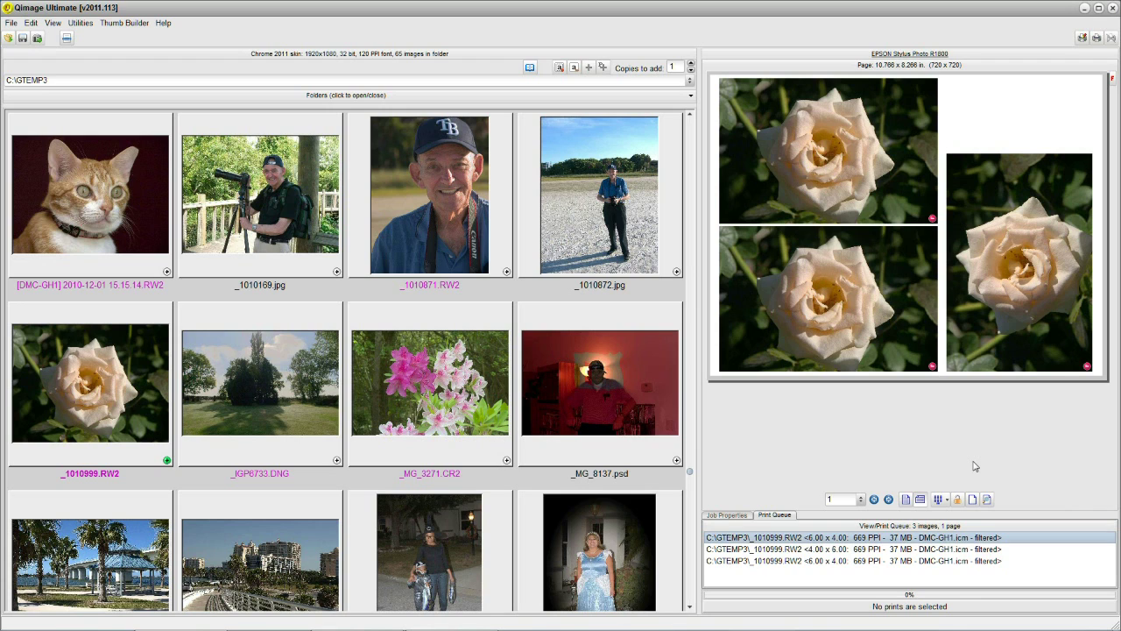
# Remove all prints from the queue with Delete, then bring up the File menu
pyautogui.press('Delete')
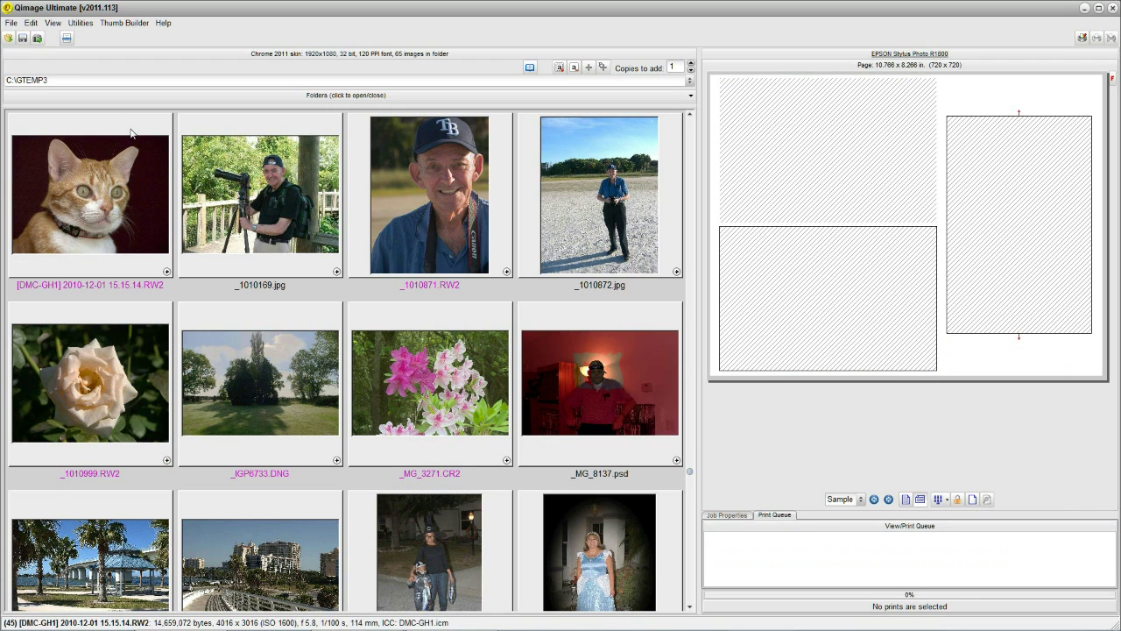
pyautogui.click(11, 24)
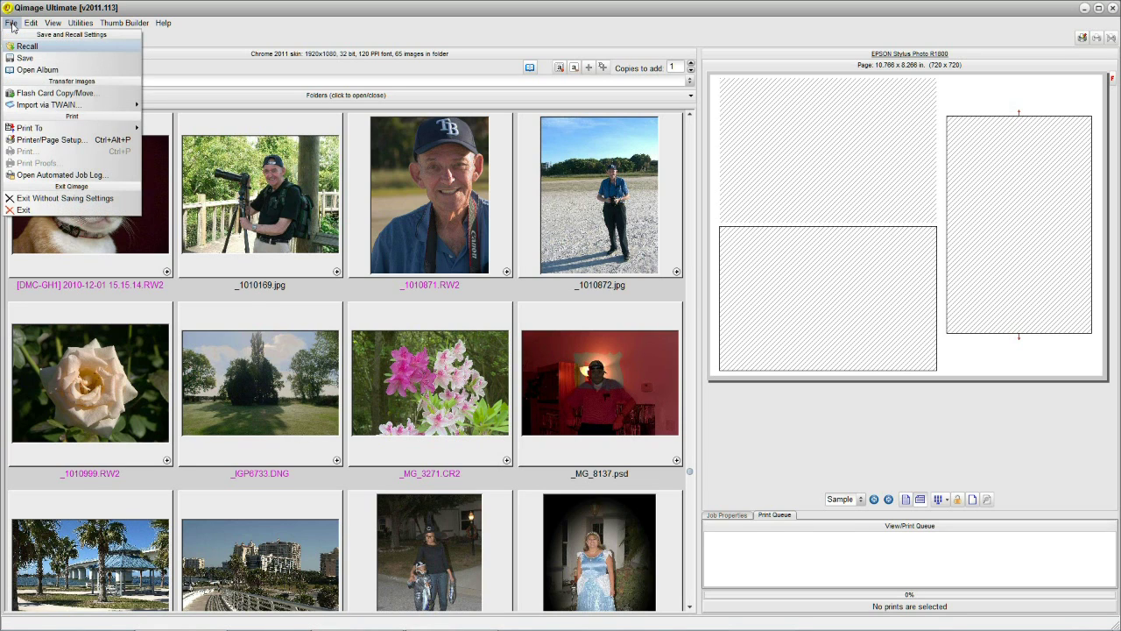
# Open File > Open Automated Job Log and scroll the R1800 job list down and back up
pyautogui.click(46, 177)
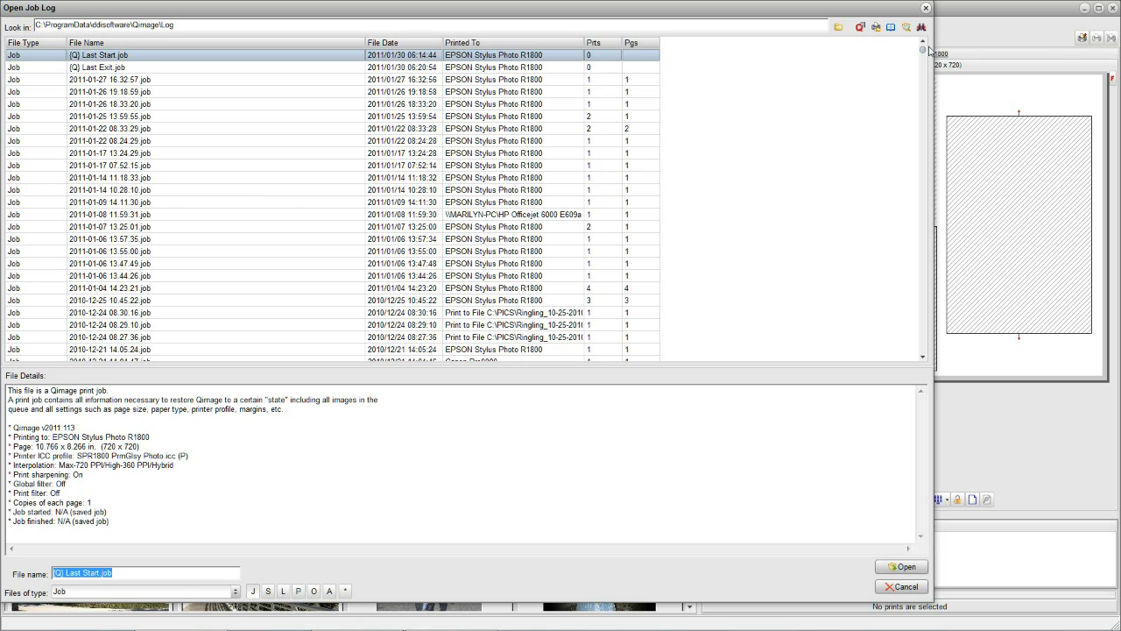
pyautogui.moveTo(923, 51); pyautogui.dragTo(927, 357)
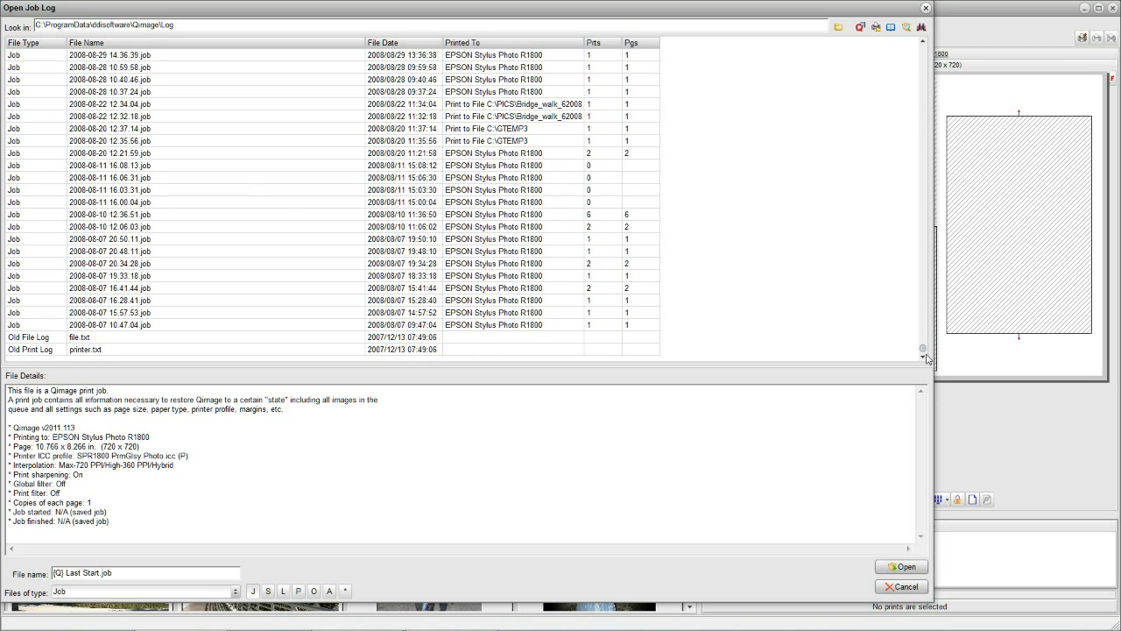
pyautogui.moveTo(927, 357); pyautogui.dragTo(915, 28)
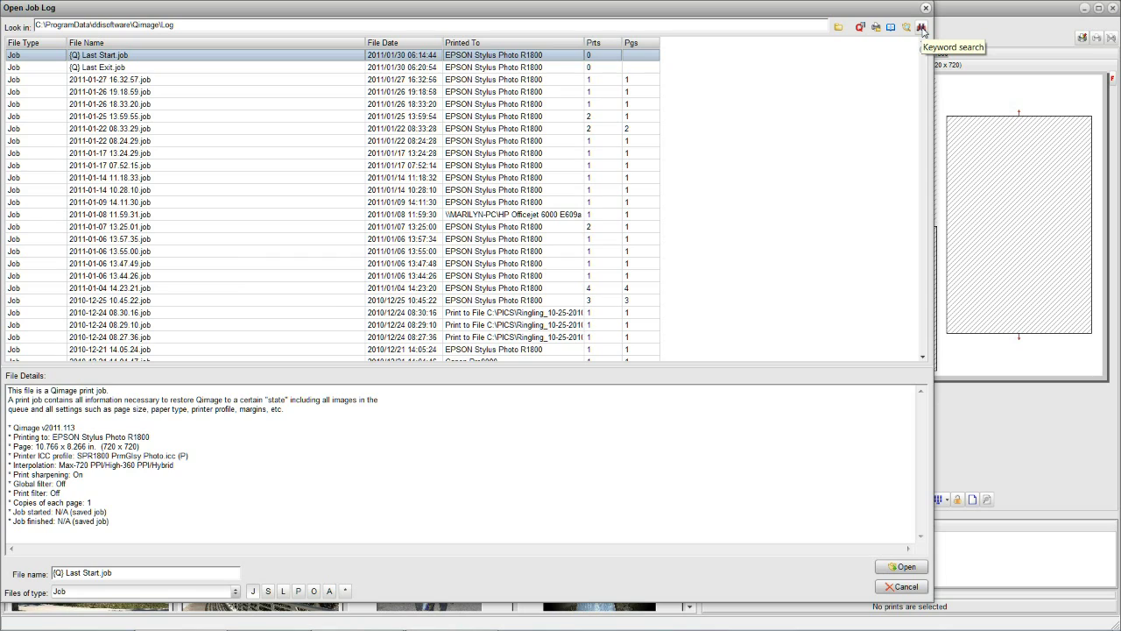
# Keyword-search the job log for 7.00 to mark the matching jobs
pyautogui.click(921, 28)
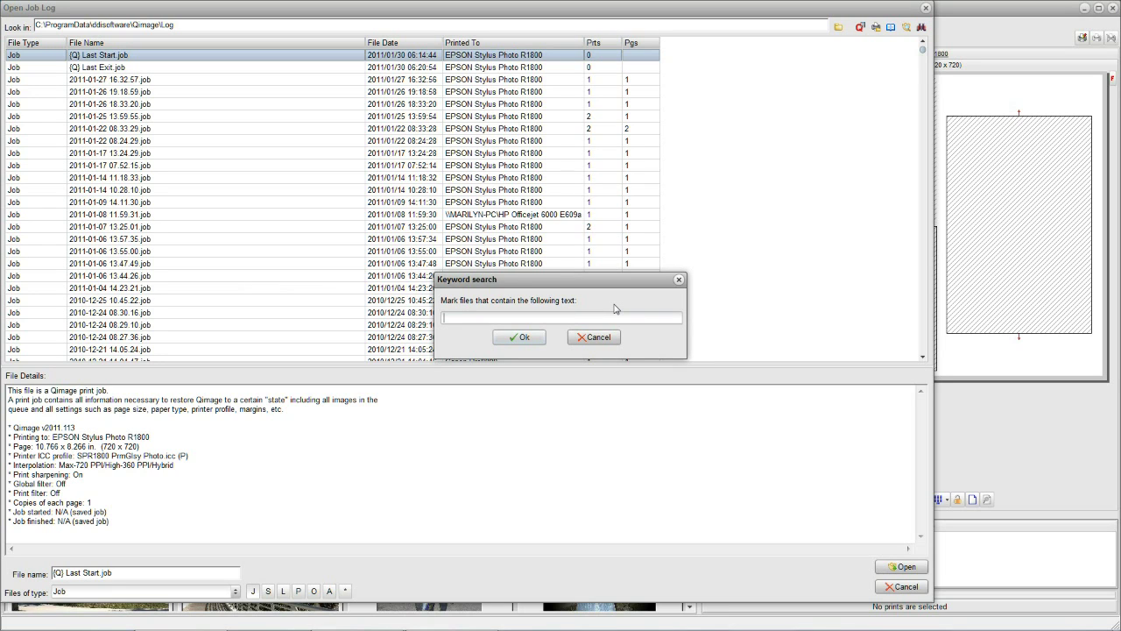
pyautogui.write('7.00')
pyautogui.click(520, 338)
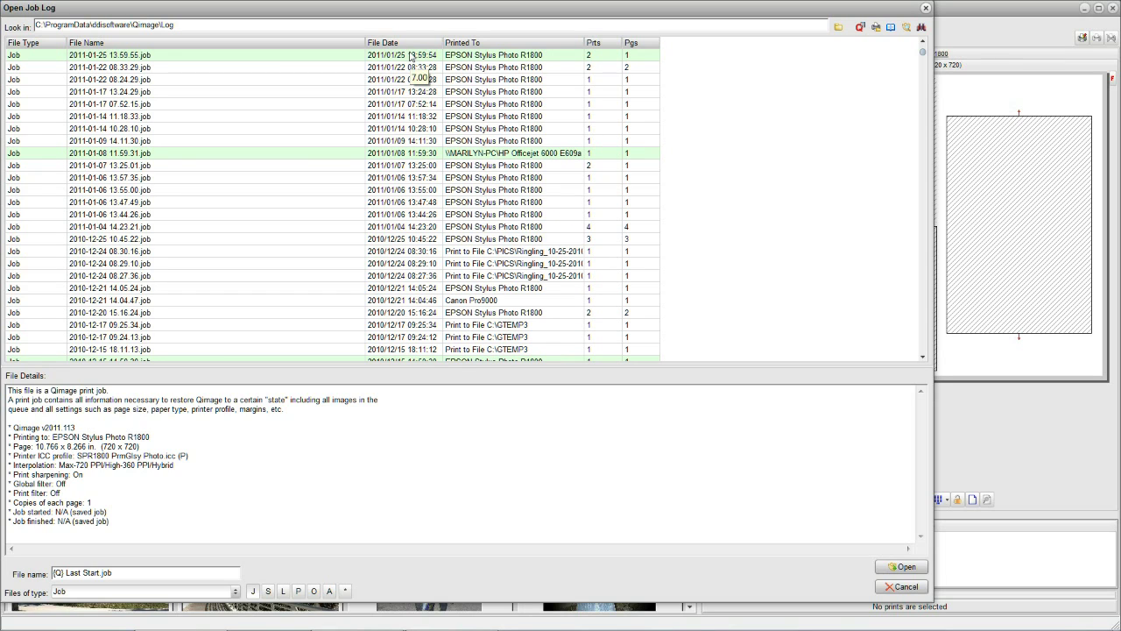
# Review details of the marked jobs and select 2011-01-25 13.59.55.job
pyautogui.click(410, 58)
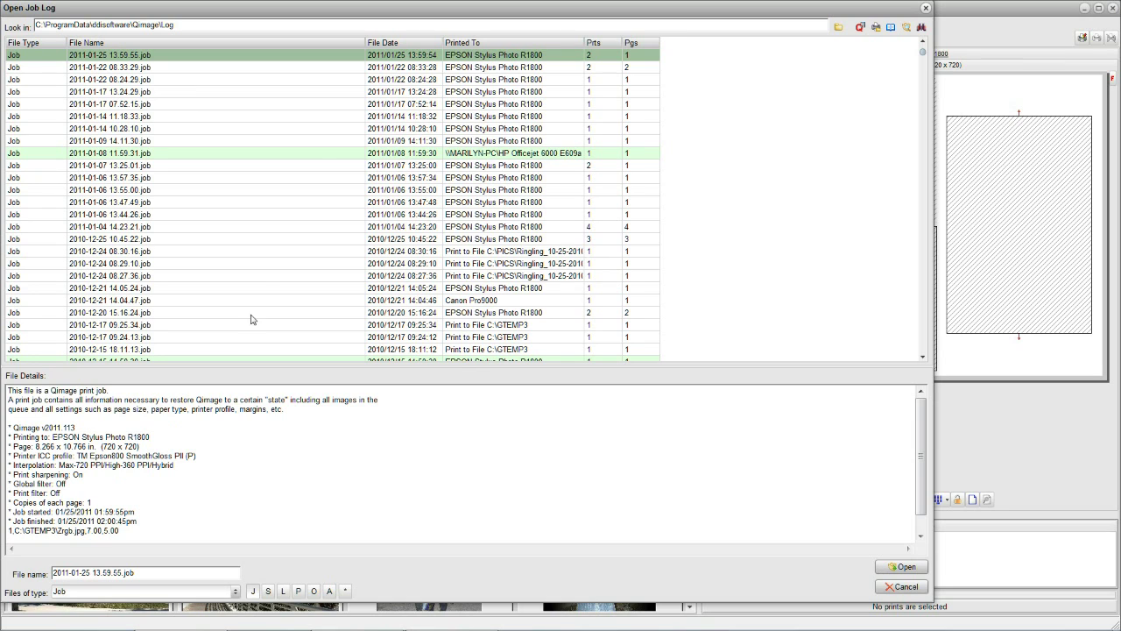
pyautogui.click(319, 153)
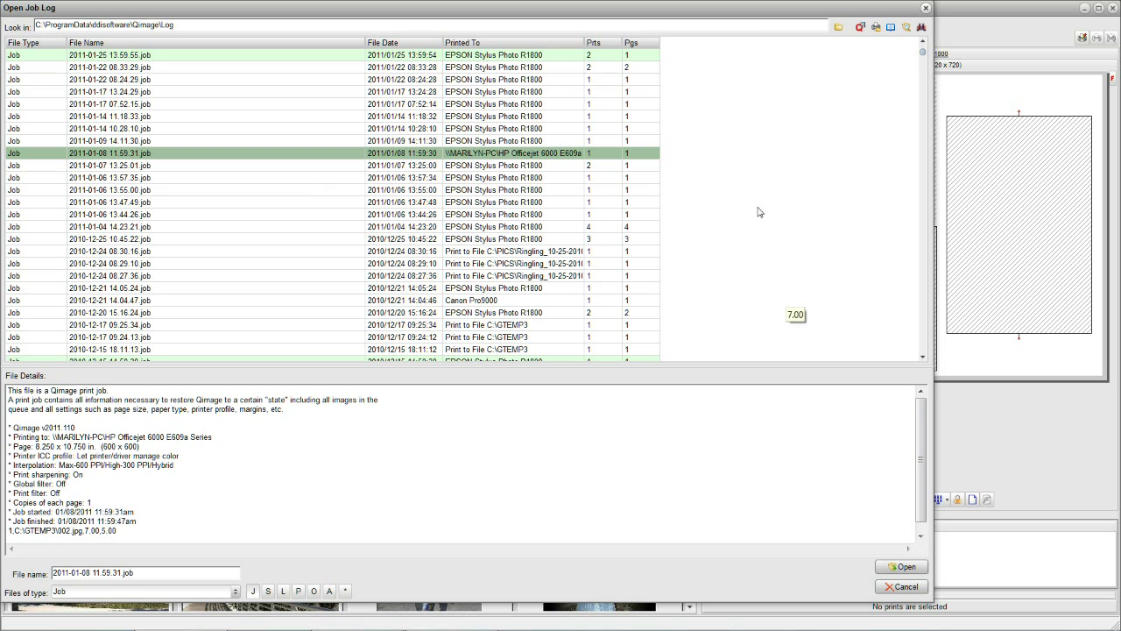
pyautogui.moveTo(927, 55); pyautogui.dragTo(926, 59)
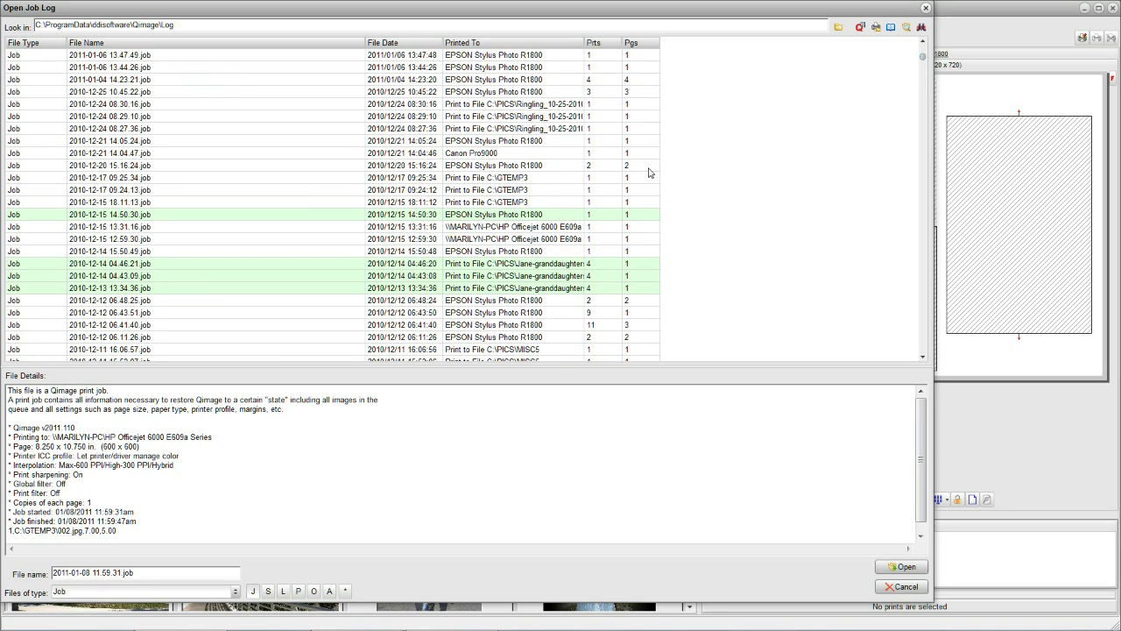
pyautogui.click(348, 215)
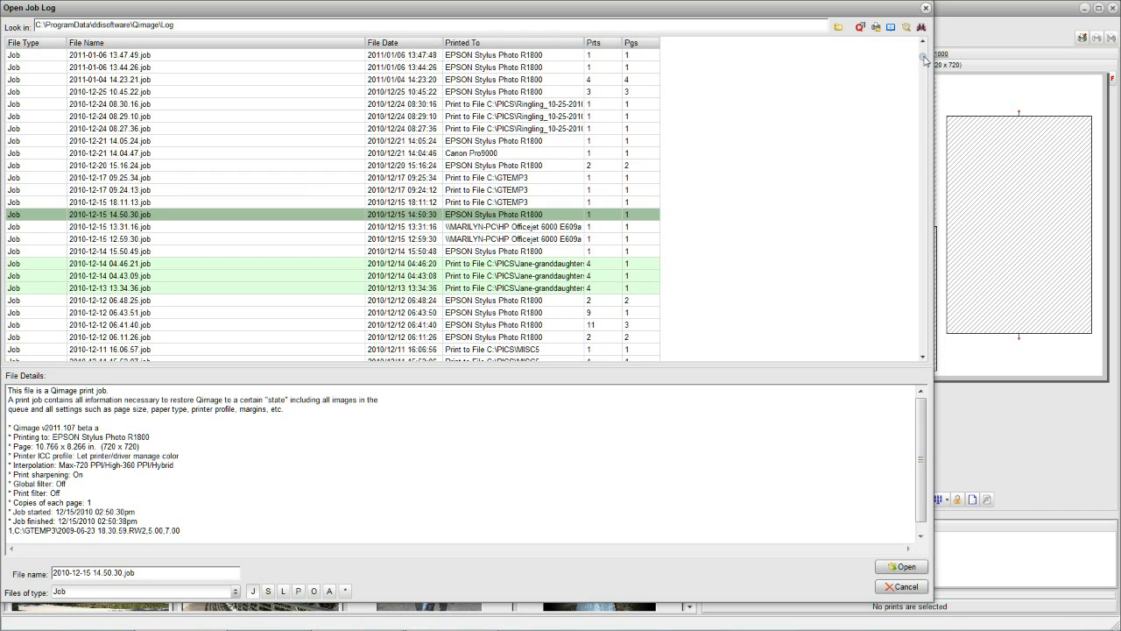
pyautogui.moveTo(926, 59)
pyautogui.mouseDown()
pyautogui.moveTo(927, 80)
pyautogui.moveTo(927, 45)
pyautogui.mouseUp()
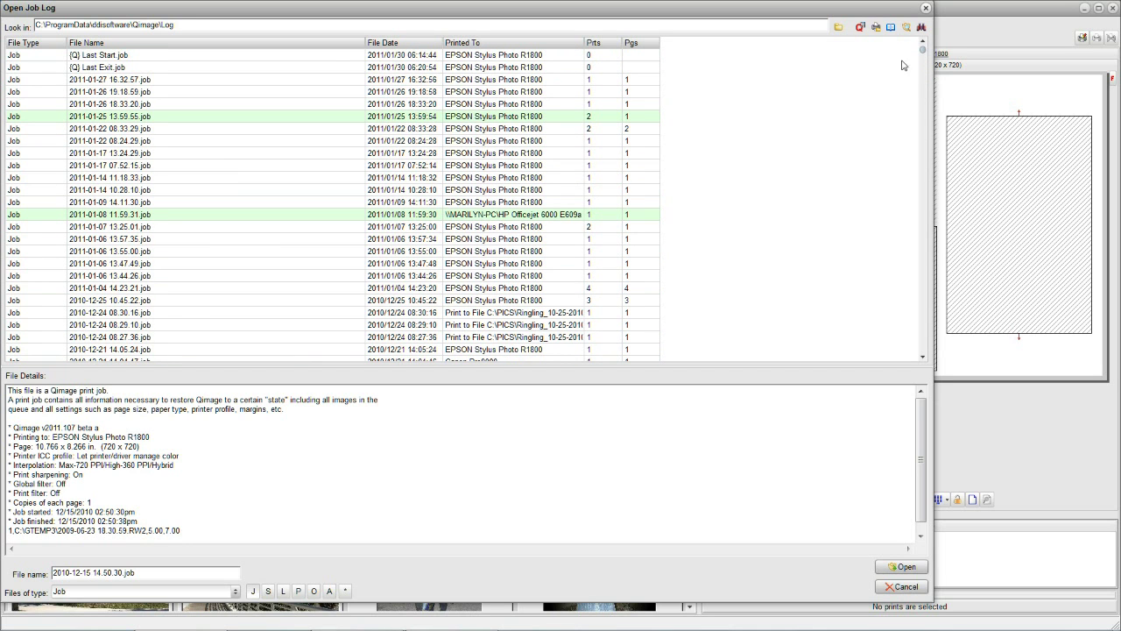
pyautogui.click(326, 119)
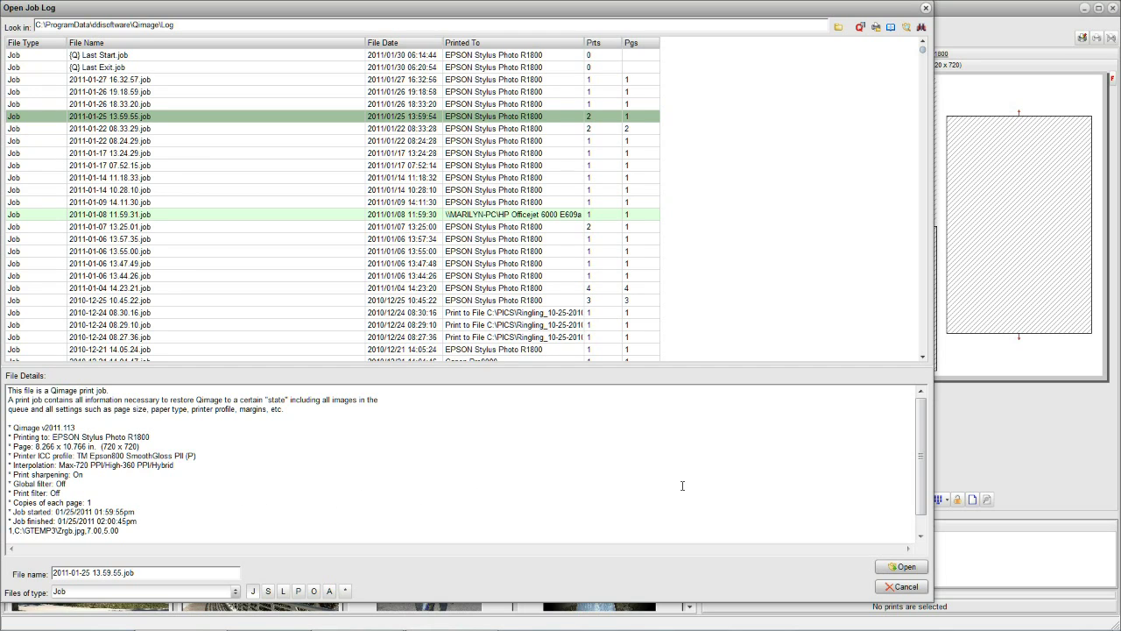
# Load the selected 2011-01-25 13.59.55 job from the Open Job Log dialog
pyautogui.click(905, 567)
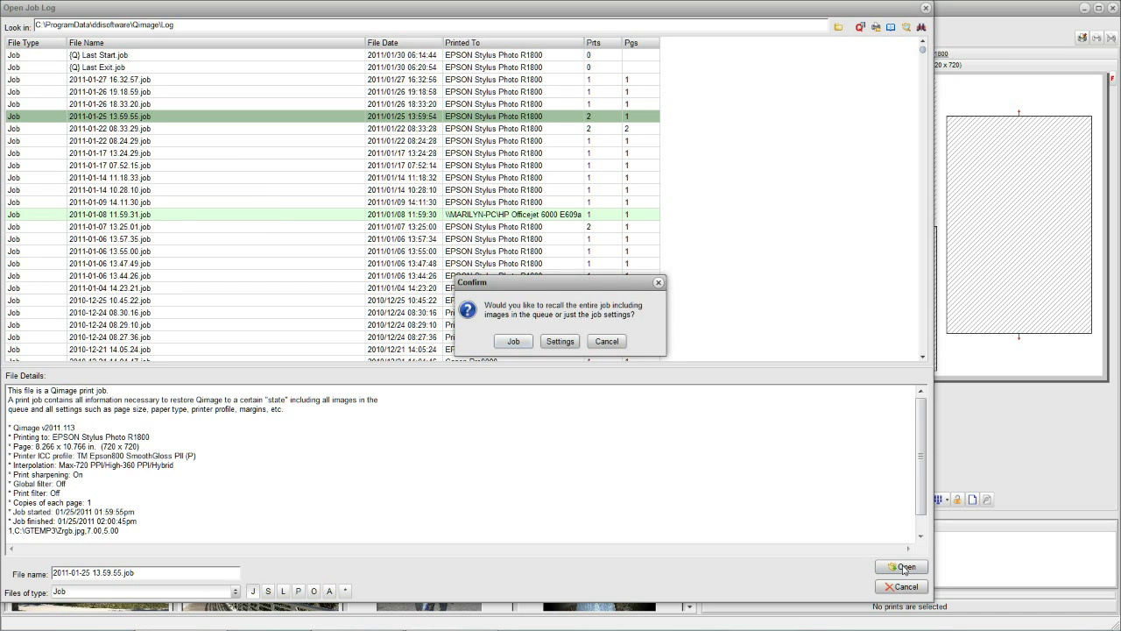
# Recall the entire job with its images, putting two template frames on one R1800 page
pyautogui.click(515, 341)
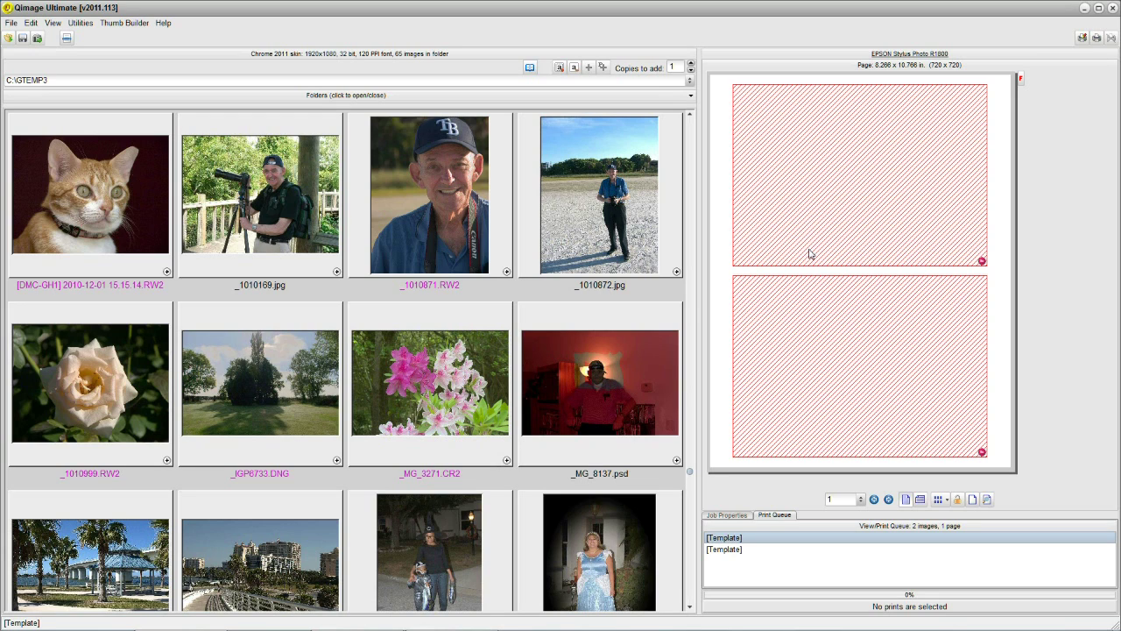
# Reopen the job log and mark the jobs containing 7.00
pyautogui.click(10, 23)
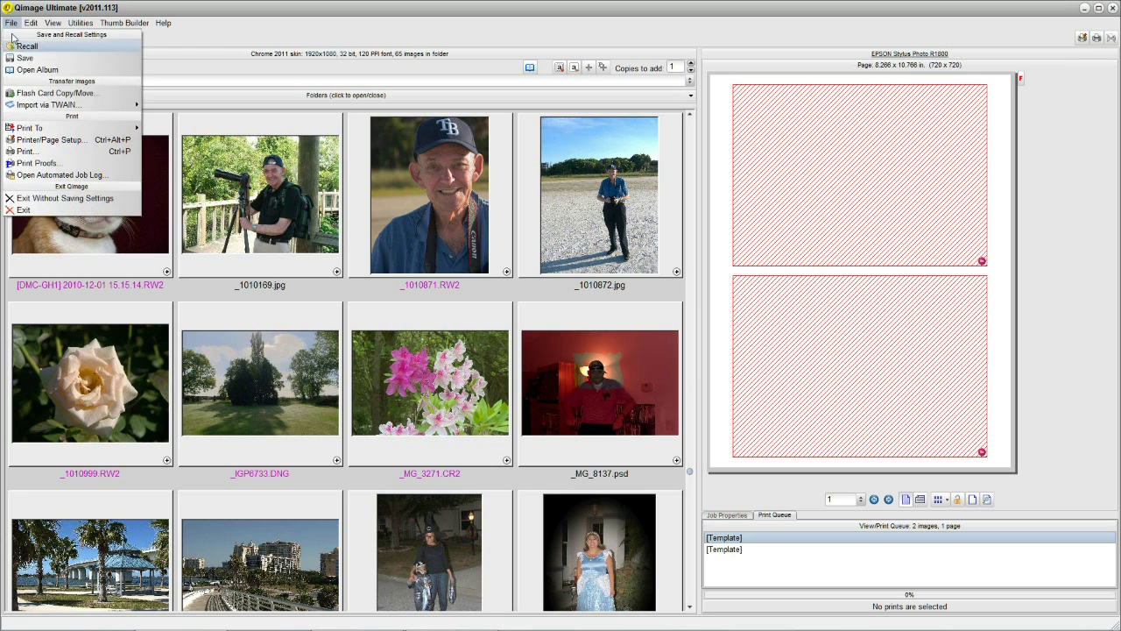
pyautogui.click(43, 173)
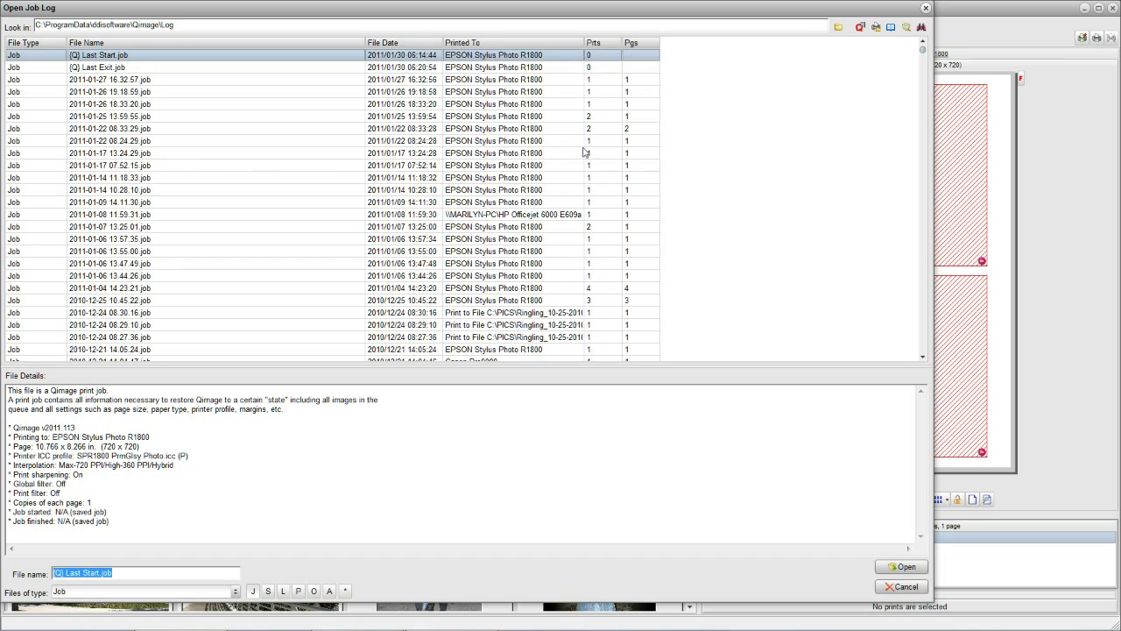
pyautogui.click(910, 28)
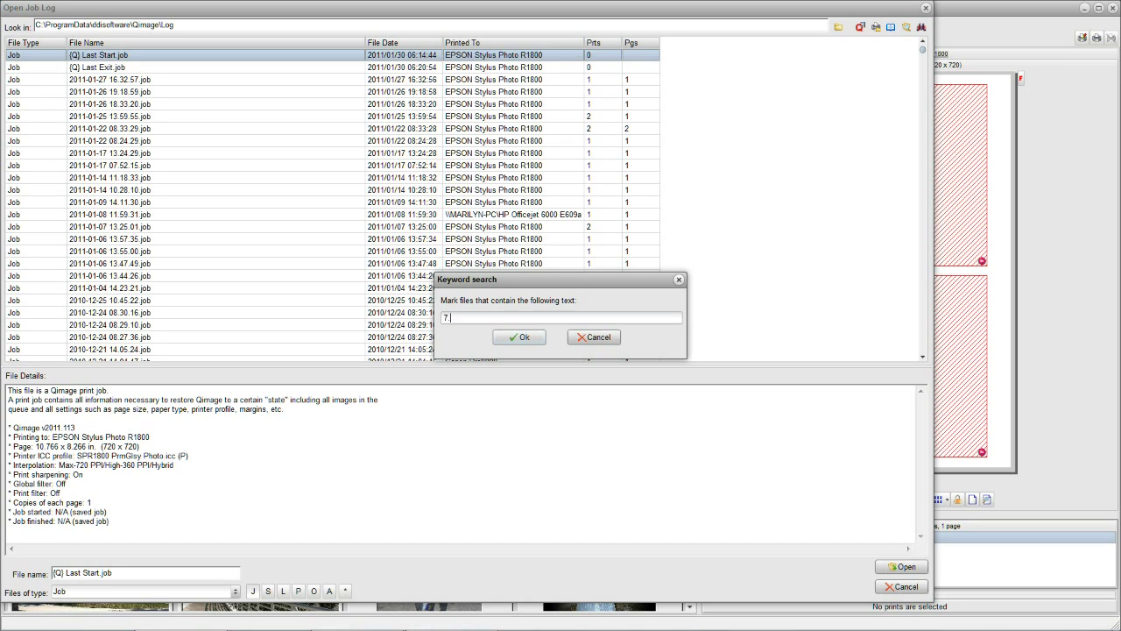
pyautogui.click(521, 338)
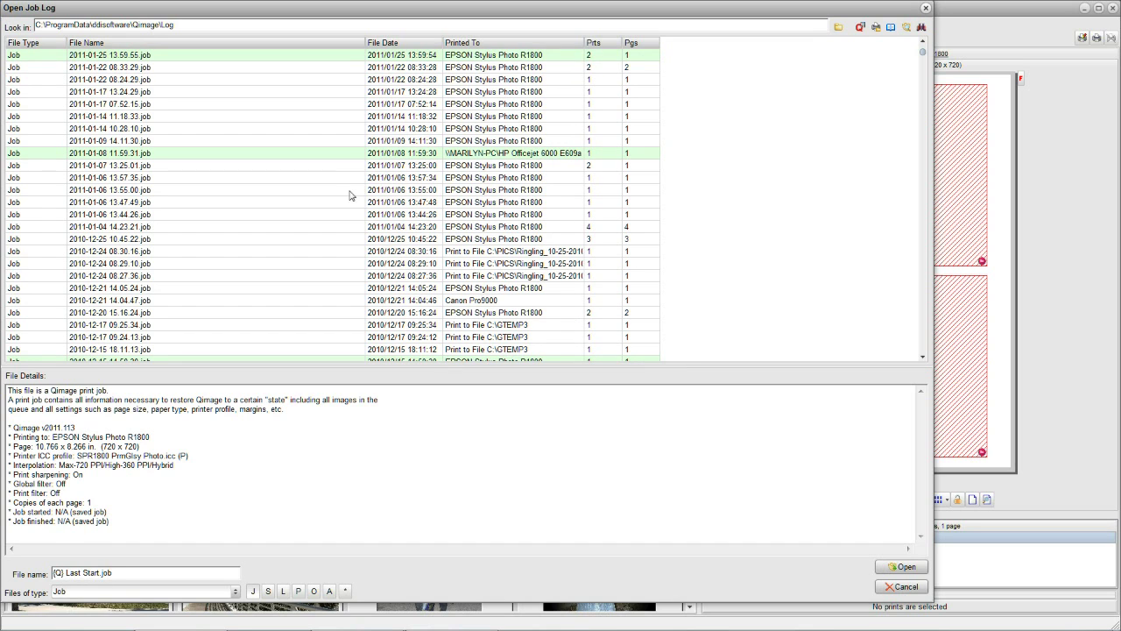
# Select the 2010-12-15 14.50.30 job to view its R1800 details
pyautogui.scroll(2, 350, 202)
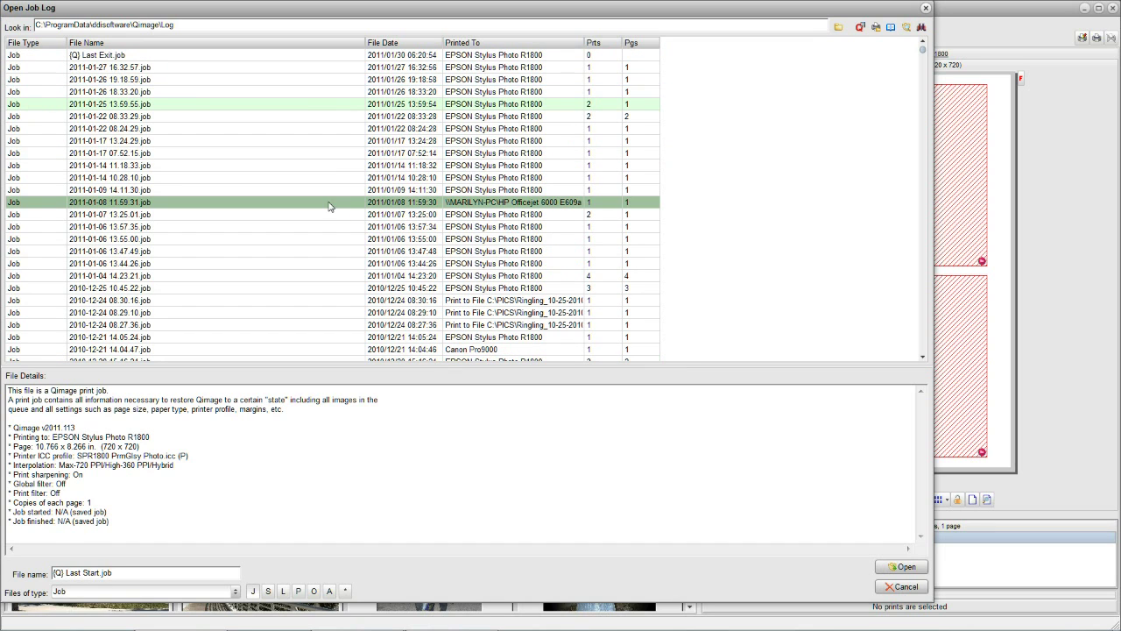
pyautogui.click(333, 203)
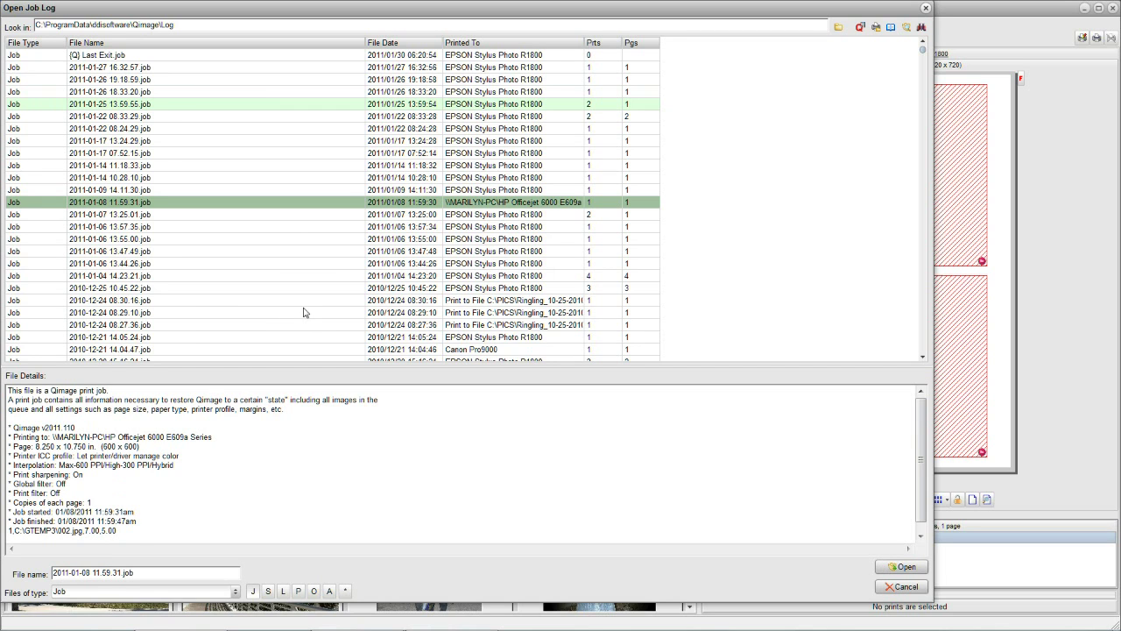
pyautogui.press('Down')
pyautogui.press('Down')
pyautogui.press('Down')
pyautogui.press('Down')
pyautogui.press('Down')
pyautogui.press('Down')
pyautogui.press('Down')
pyautogui.press('Down')
pyautogui.press('Down')
pyautogui.press('Down')
pyautogui.press('Down')
pyautogui.press('Down')
pyautogui.press('Down')
pyautogui.press('Down')
pyautogui.press('Down')
pyautogui.press('Down')
pyautogui.press('Down')
pyautogui.press('Down')
pyautogui.press('Down')
pyautogui.press('Down')
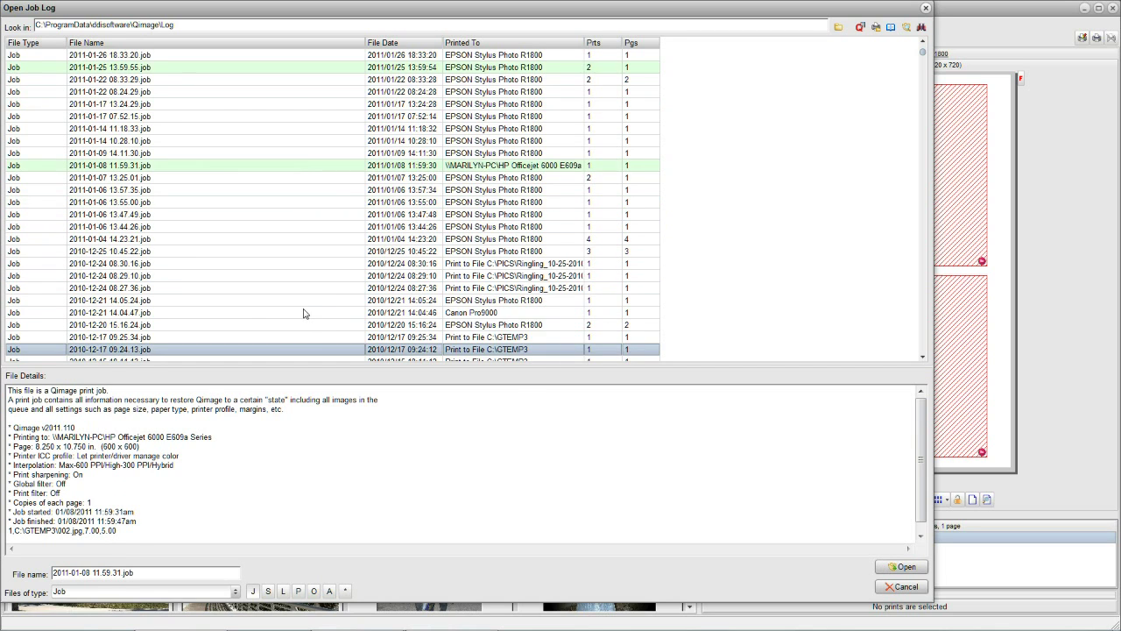
pyautogui.click(305, 316)
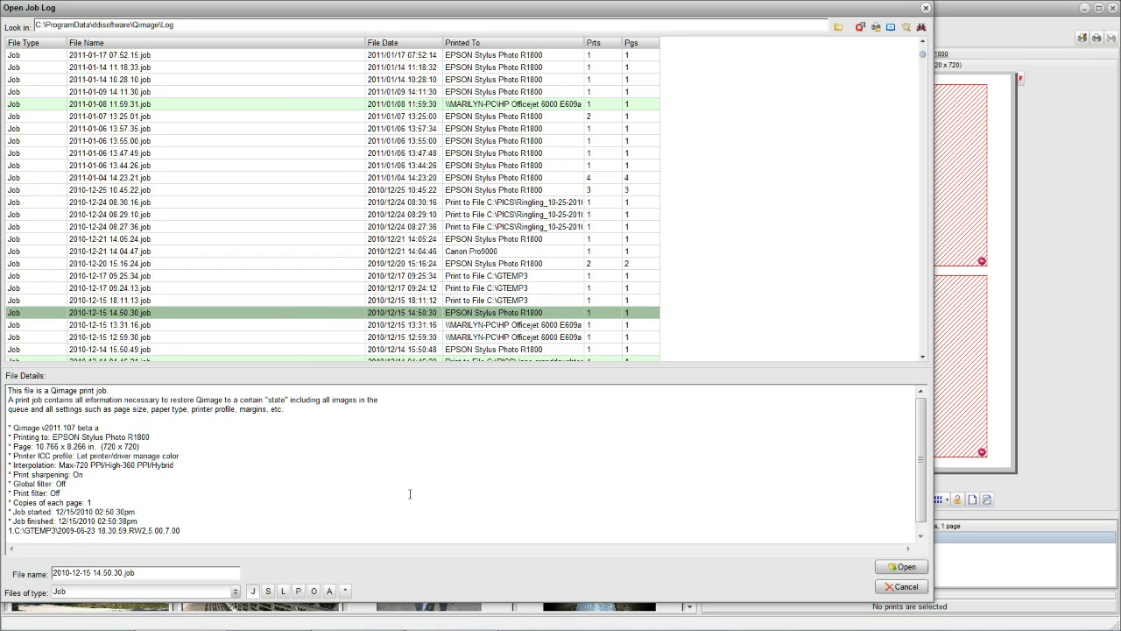
# Load the 2010-12-15 14.50.30 job fully into the queue, then clear all prints with Alt+Delete
pyautogui.click(902, 567)
pyautogui.click(513, 350)
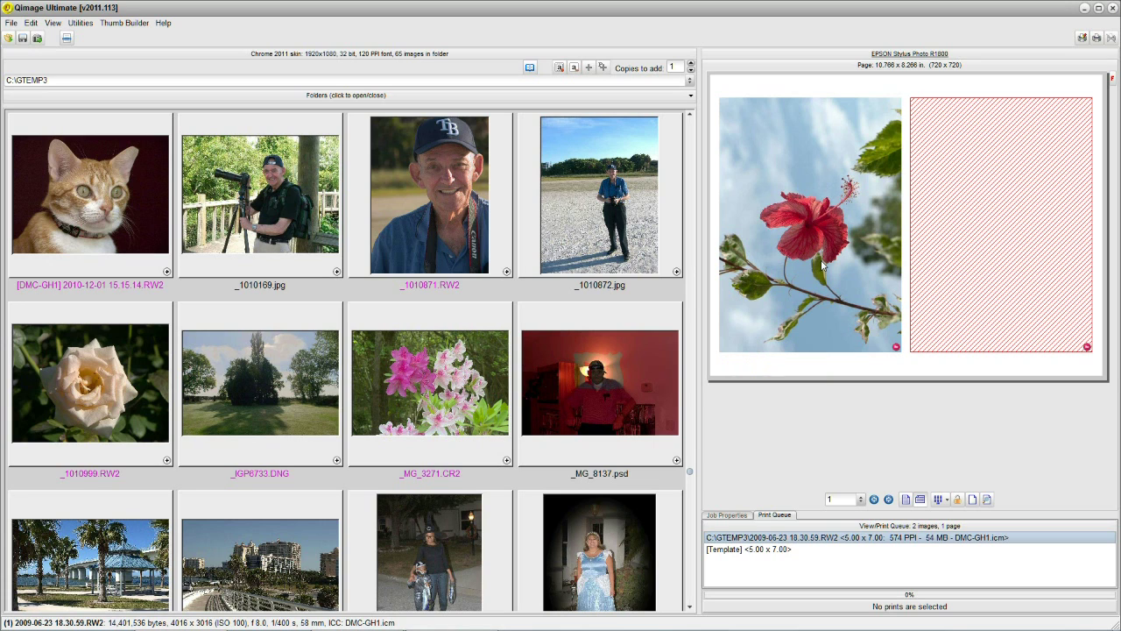
pyautogui.press('alt')
pyautogui.press('Delete')
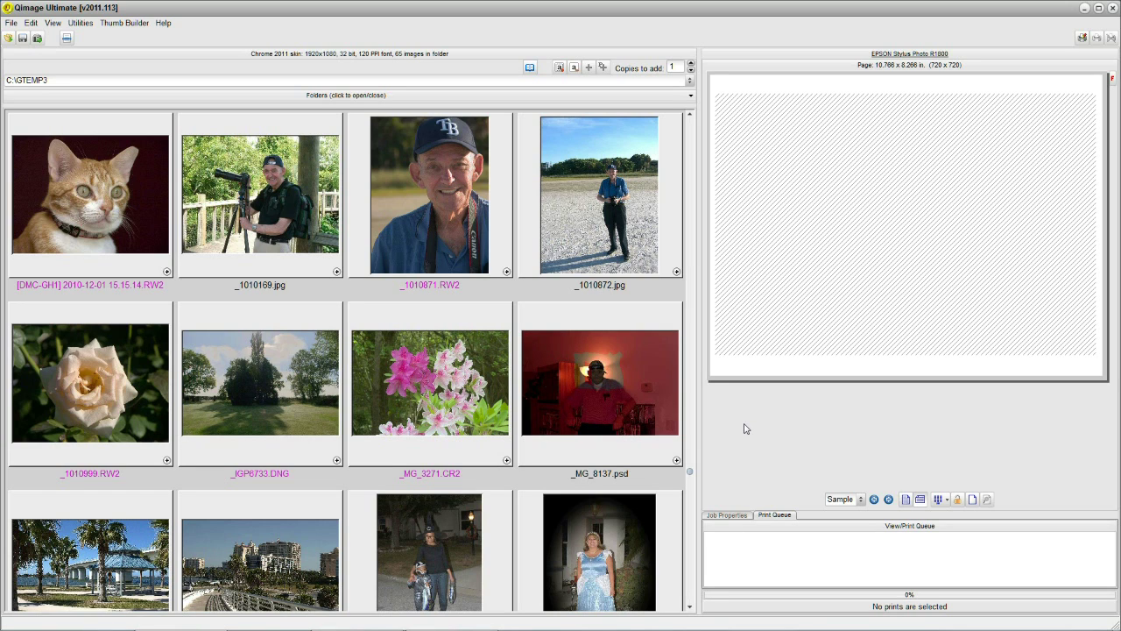
# Set the R1800 driver paper size to 4 x 6 in and queue the rose image
pyautogui.click(1082, 39)
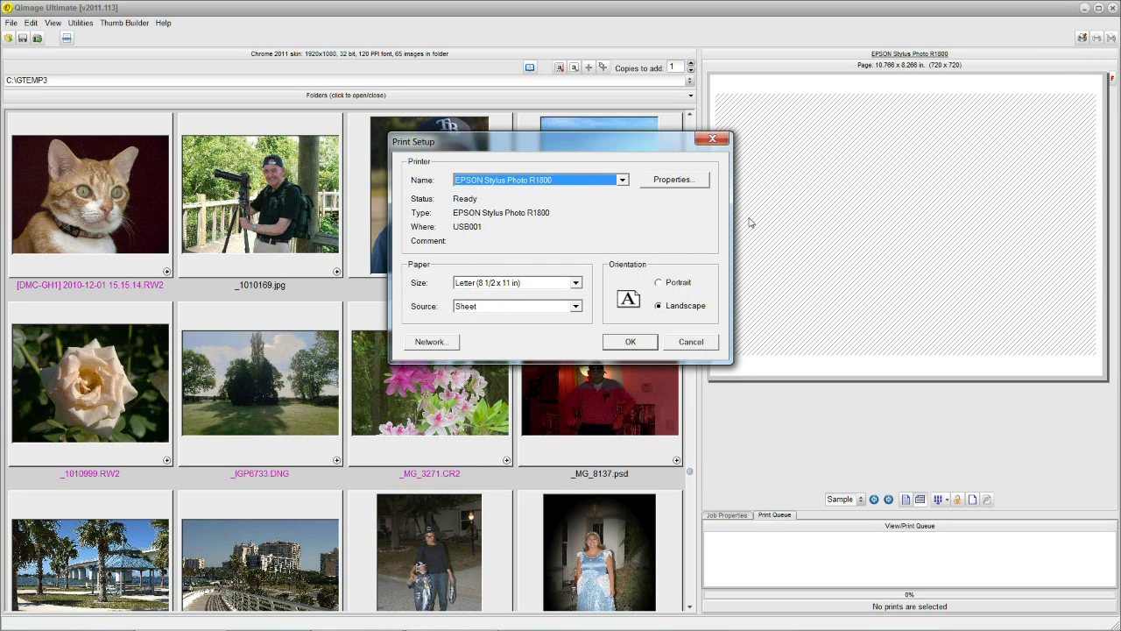
pyautogui.click(665, 182)
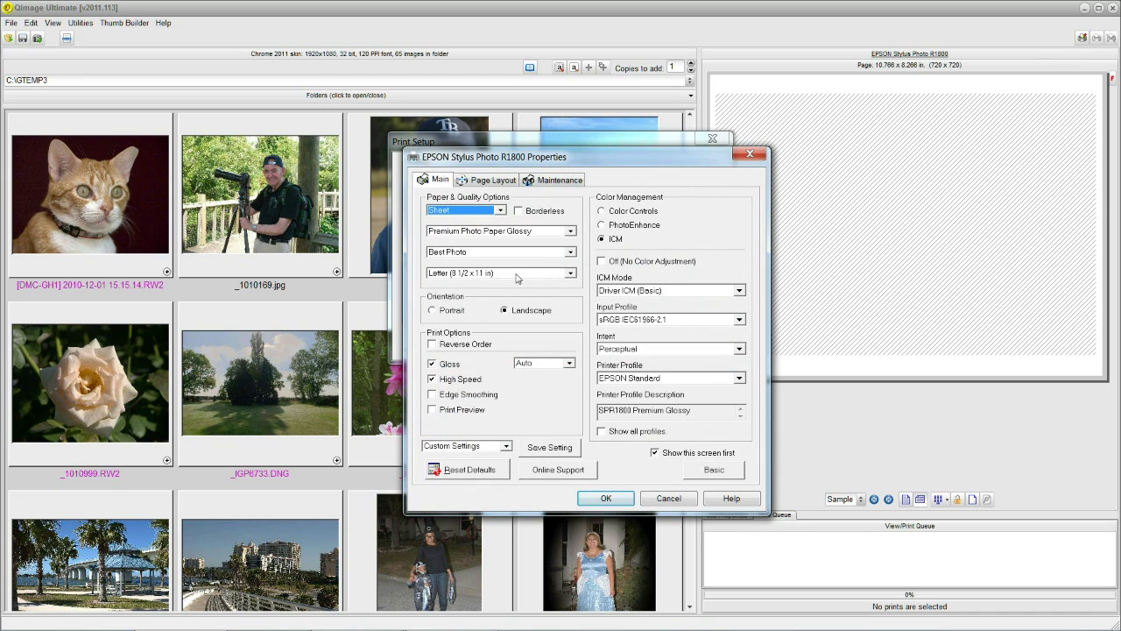
pyautogui.click(570, 274)
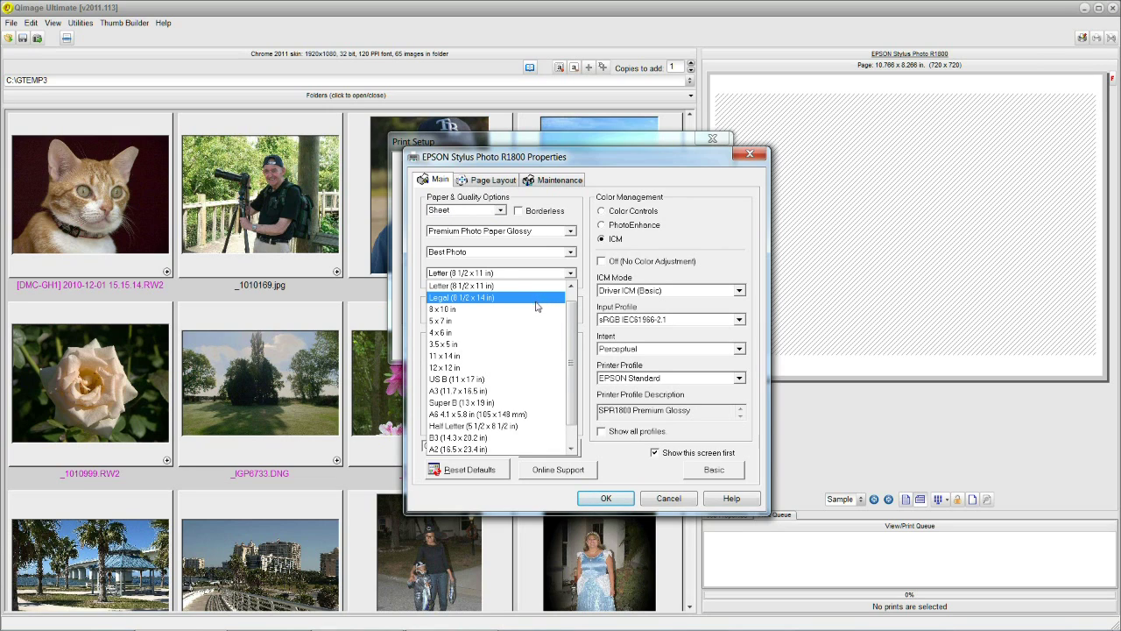
pyautogui.click(488, 338)
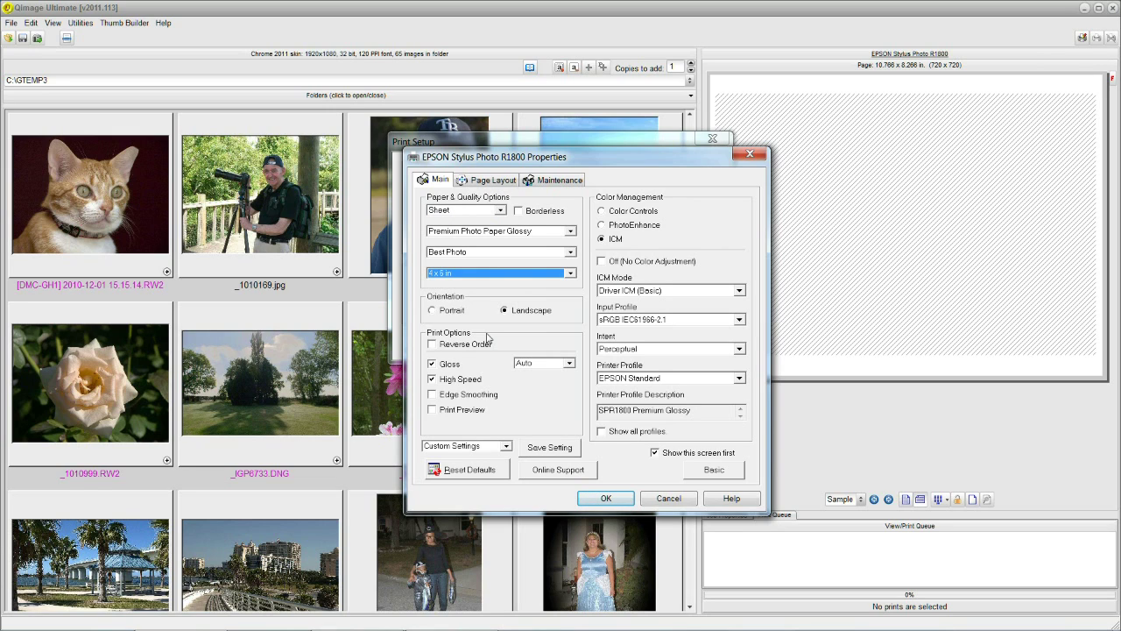
pyautogui.click(603, 498)
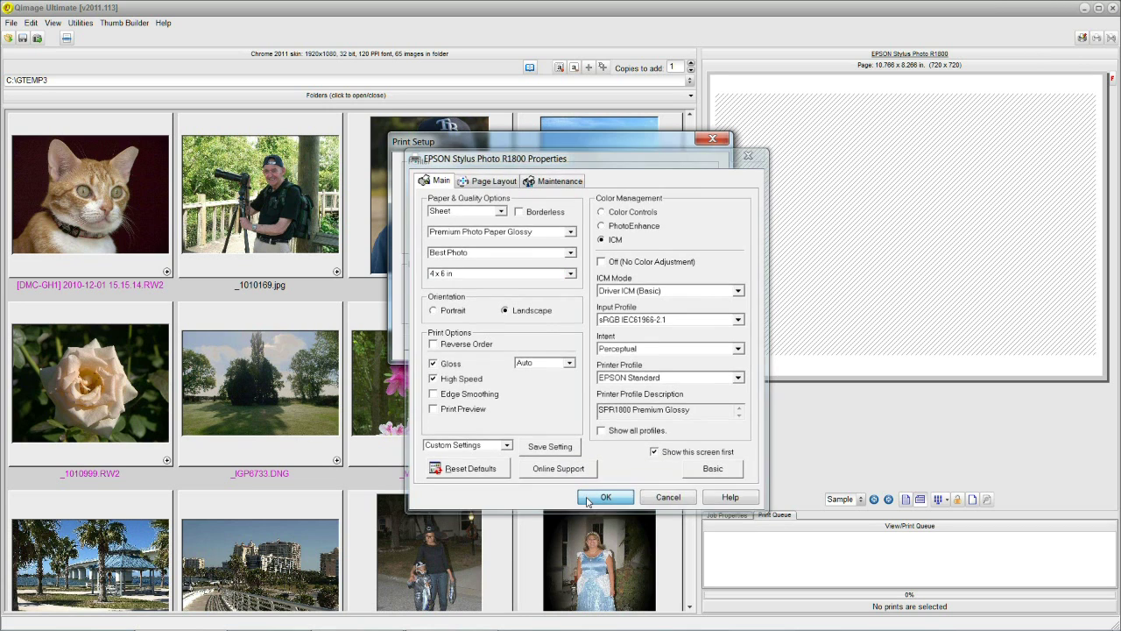
pyautogui.click(631, 341)
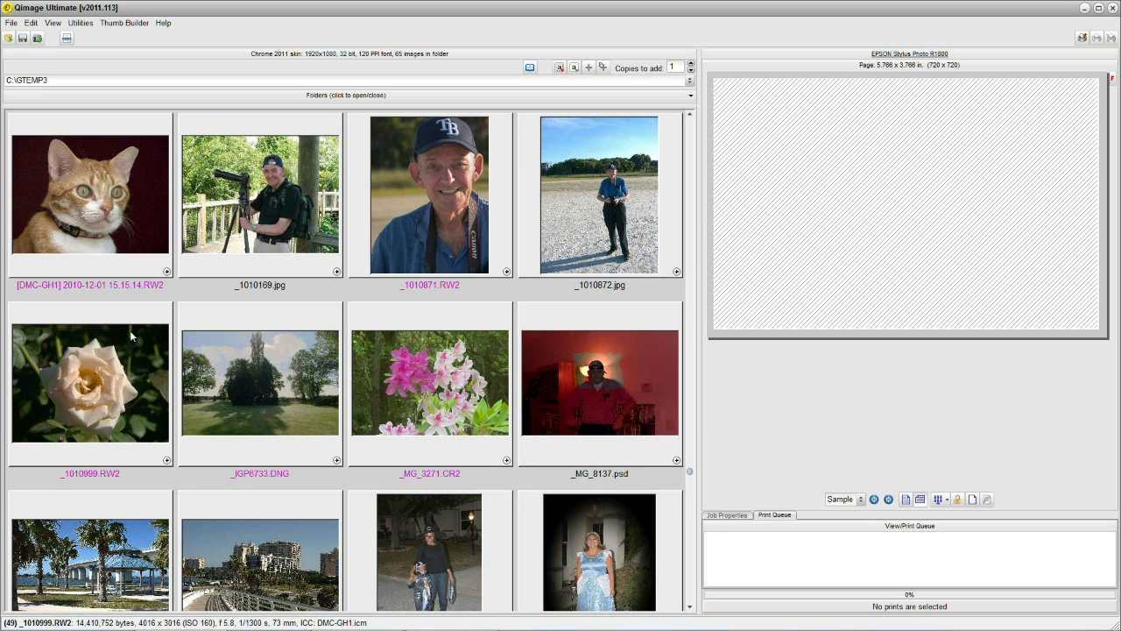
pyautogui.click(166, 460)
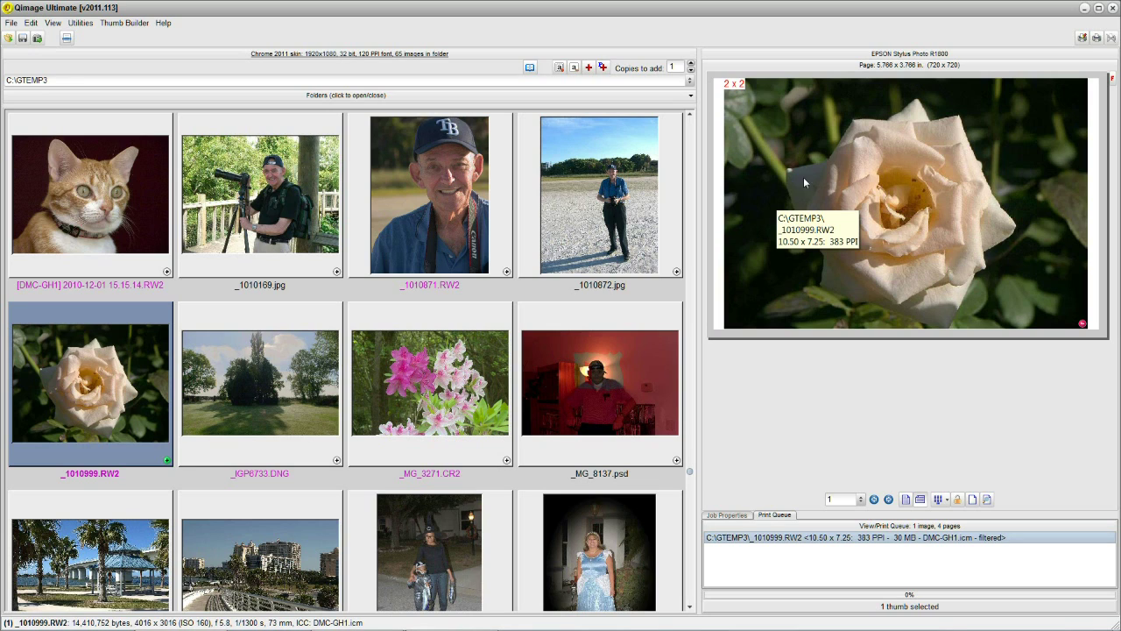
pyautogui.click(811, 368)
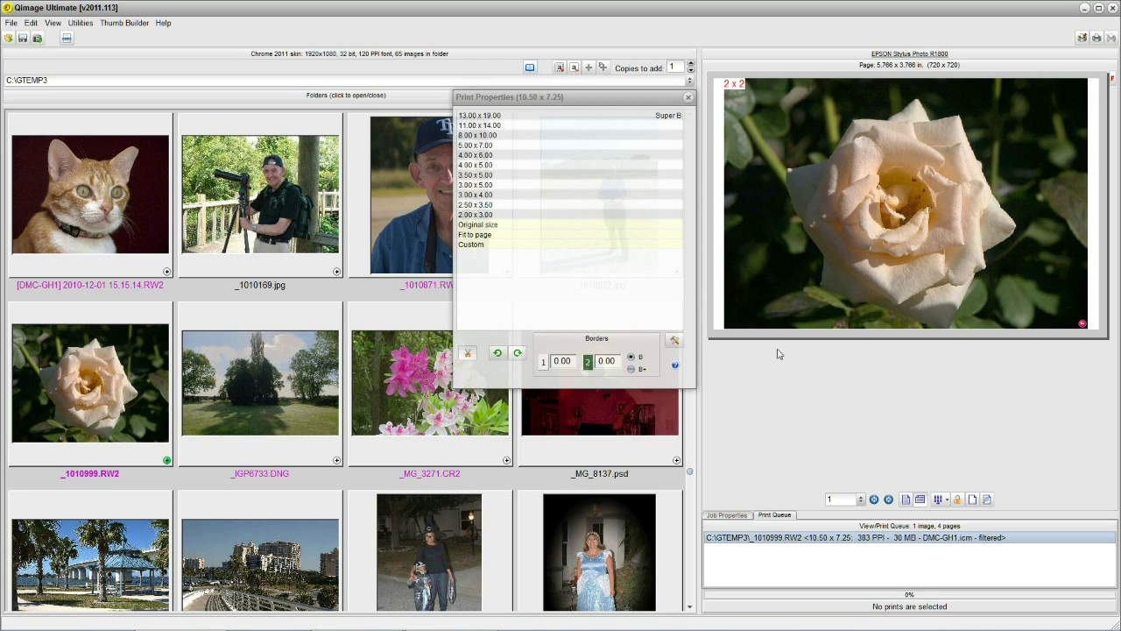
# Select the rose print and fit it to the page at 5.77 x 3.77 in
pyautogui.click(491, 238)
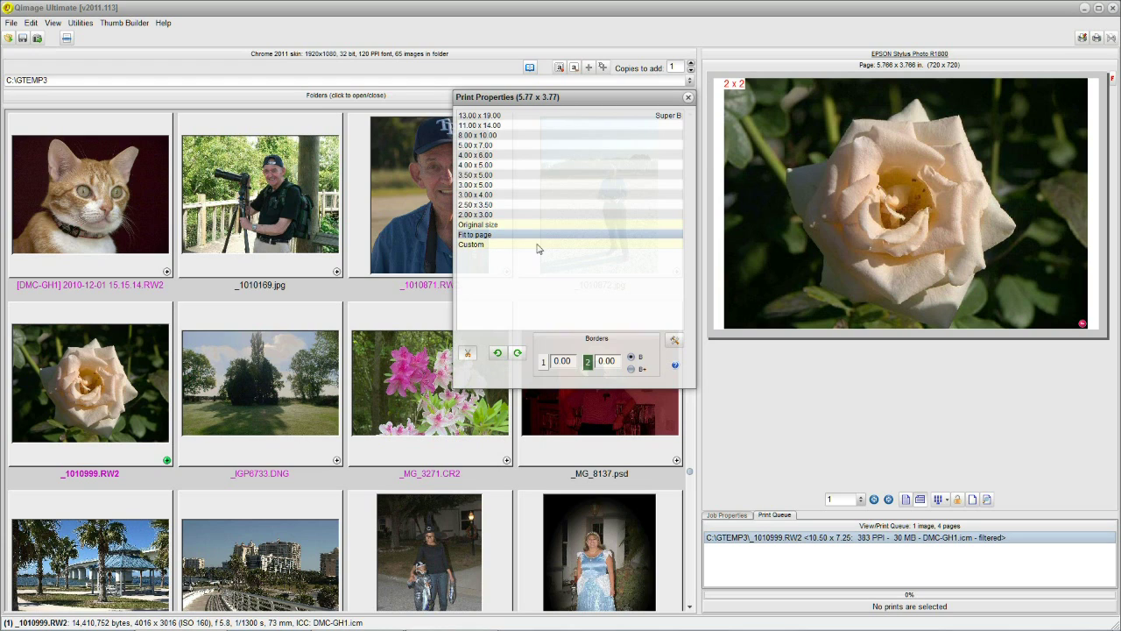
pyautogui.click(780, 234)
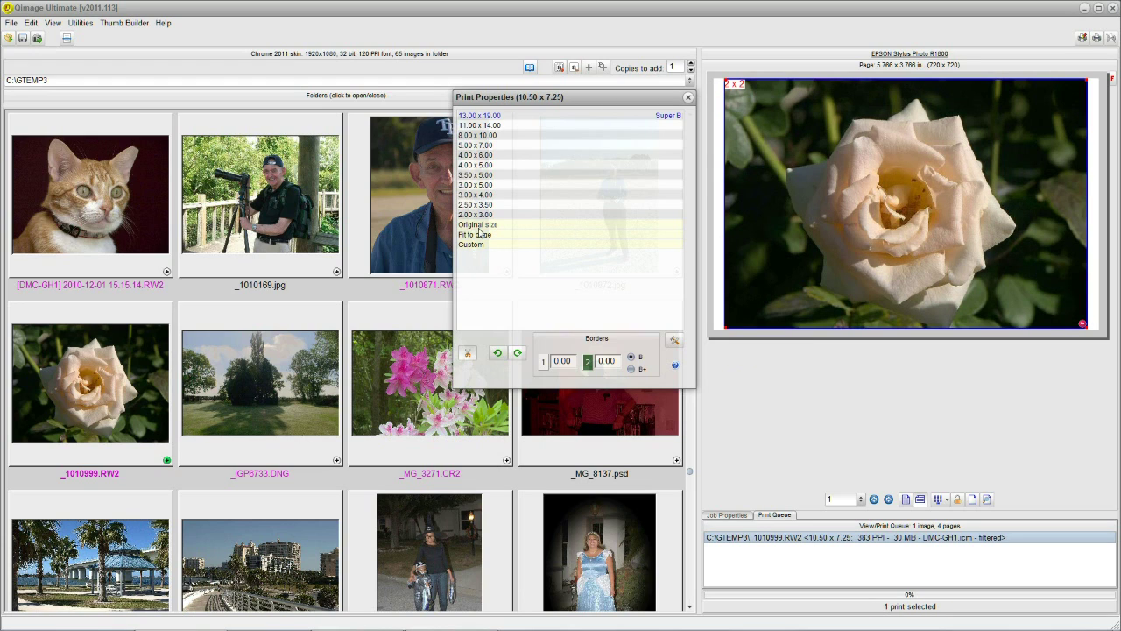
pyautogui.click(492, 237)
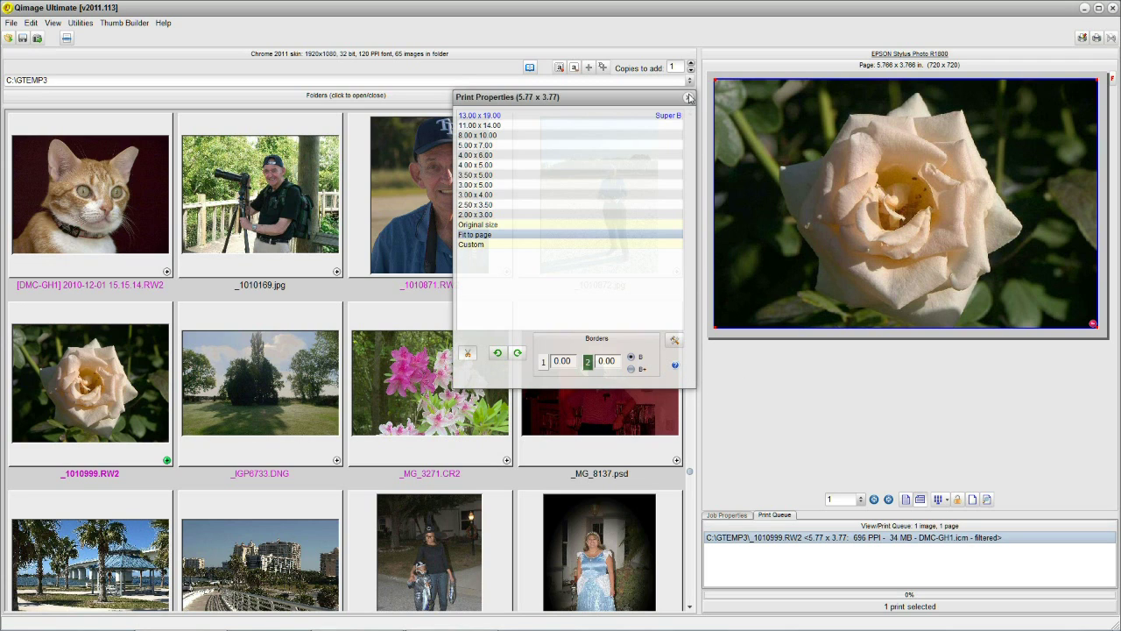
pyautogui.click(688, 98)
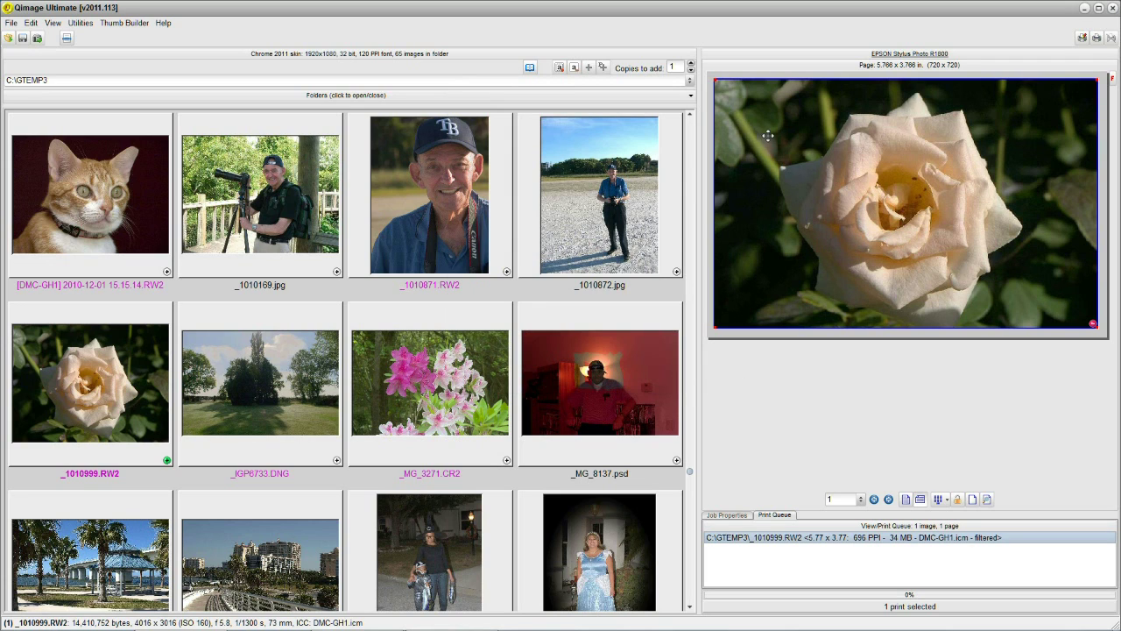
# Enable Borderless in the R1800 driver, accepting the quality warning, for a 6.000 x 4.000 in page
pyautogui.click(1082, 39)
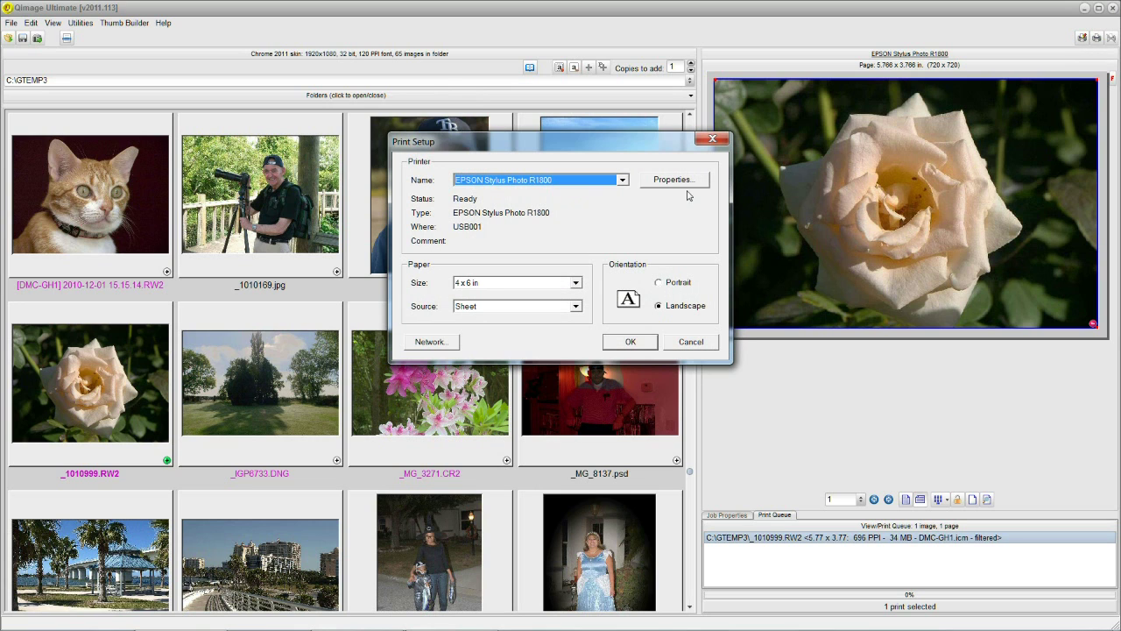
pyautogui.click(683, 181)
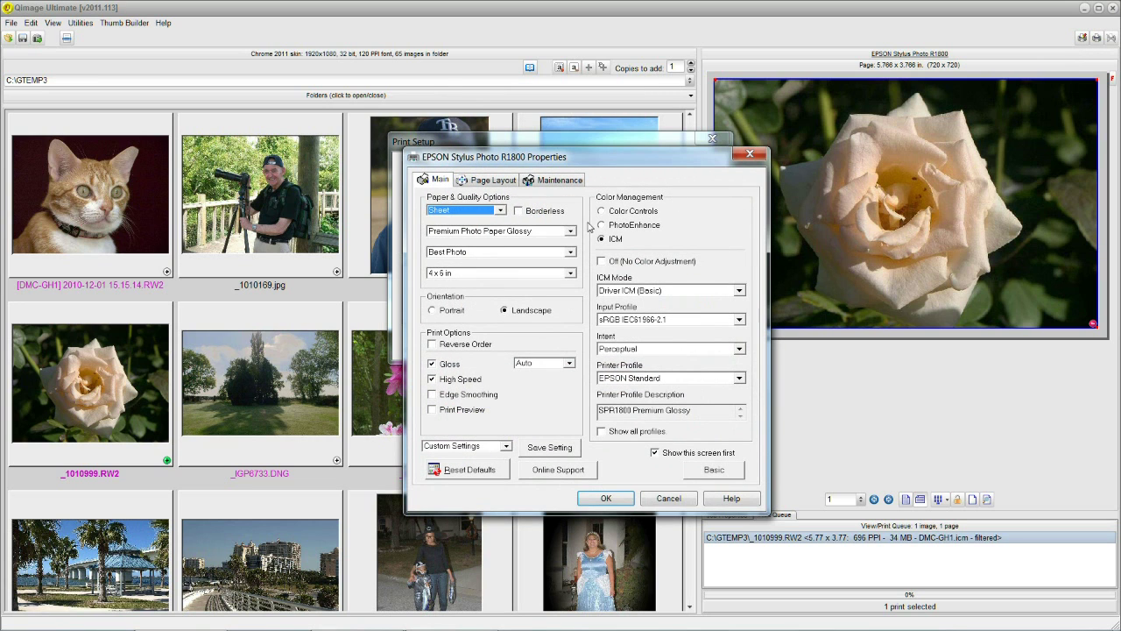
pyautogui.click(518, 211)
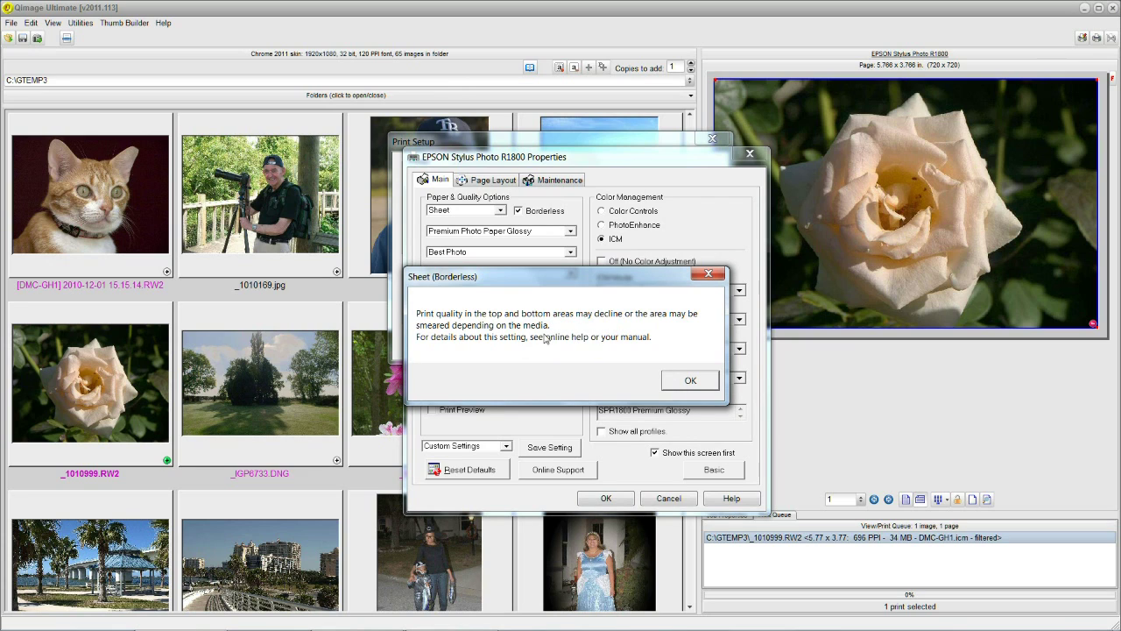
pyautogui.click(688, 383)
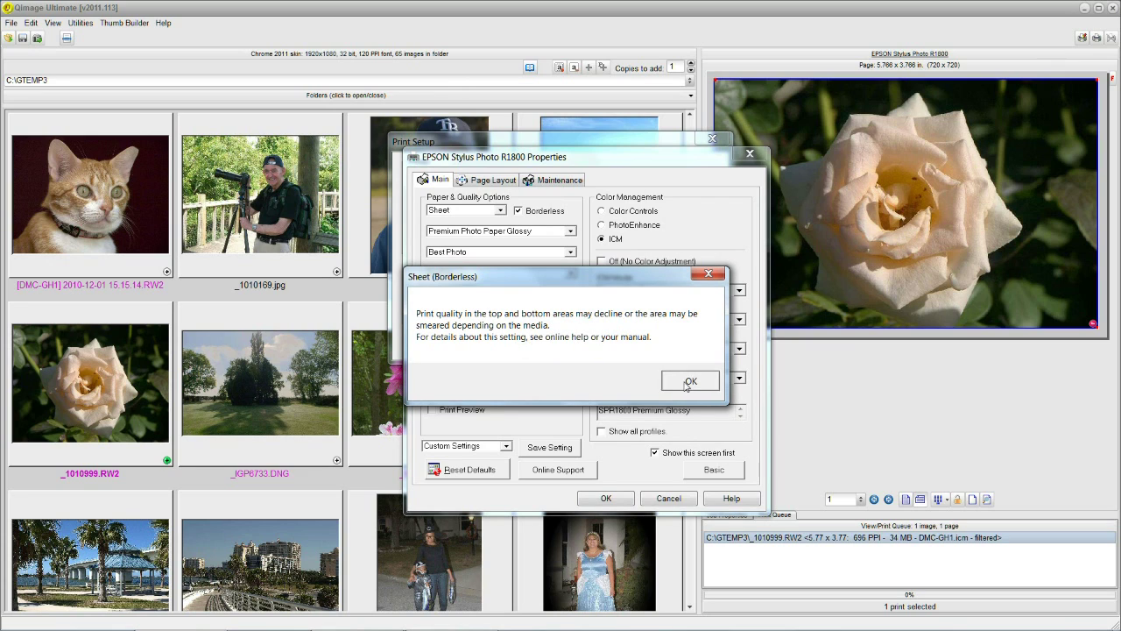
pyautogui.click(606, 498)
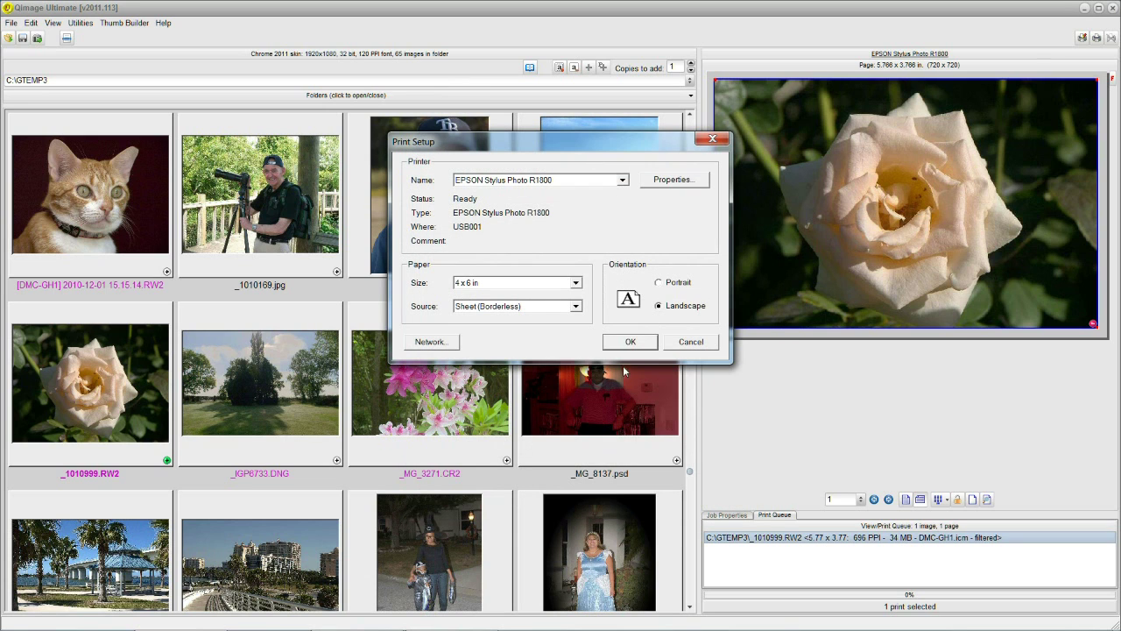
pyautogui.click(630, 341)
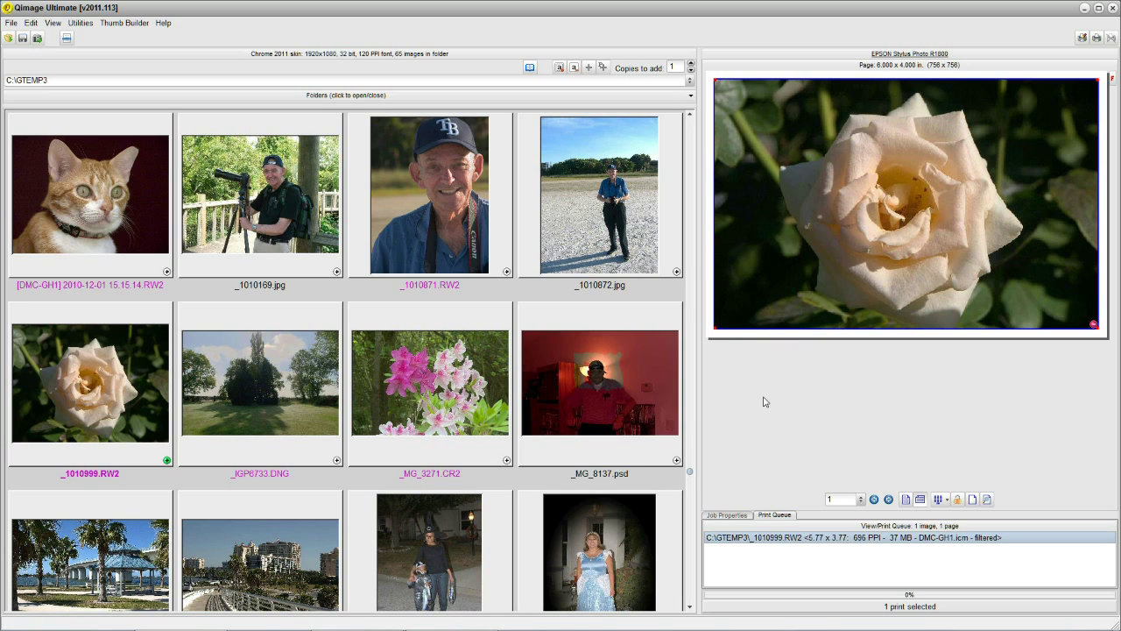
# Fit the rose print to the borderless page at 6.00 x 4.00 in, 669 PPI
pyautogui.moveTo(751, 385)
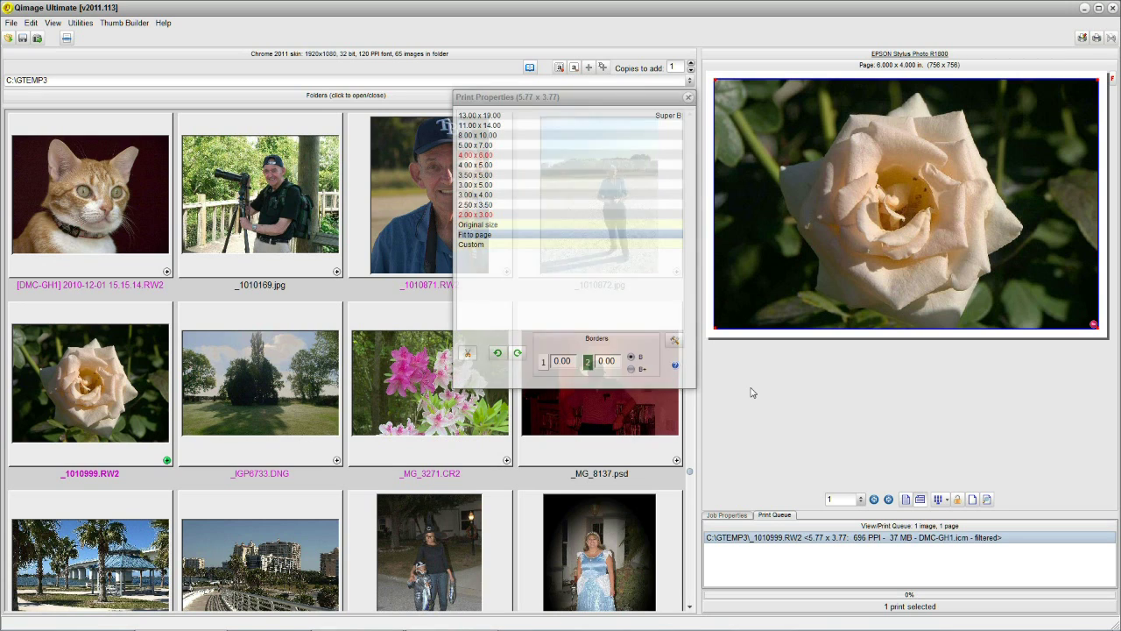
pyautogui.click(485, 238)
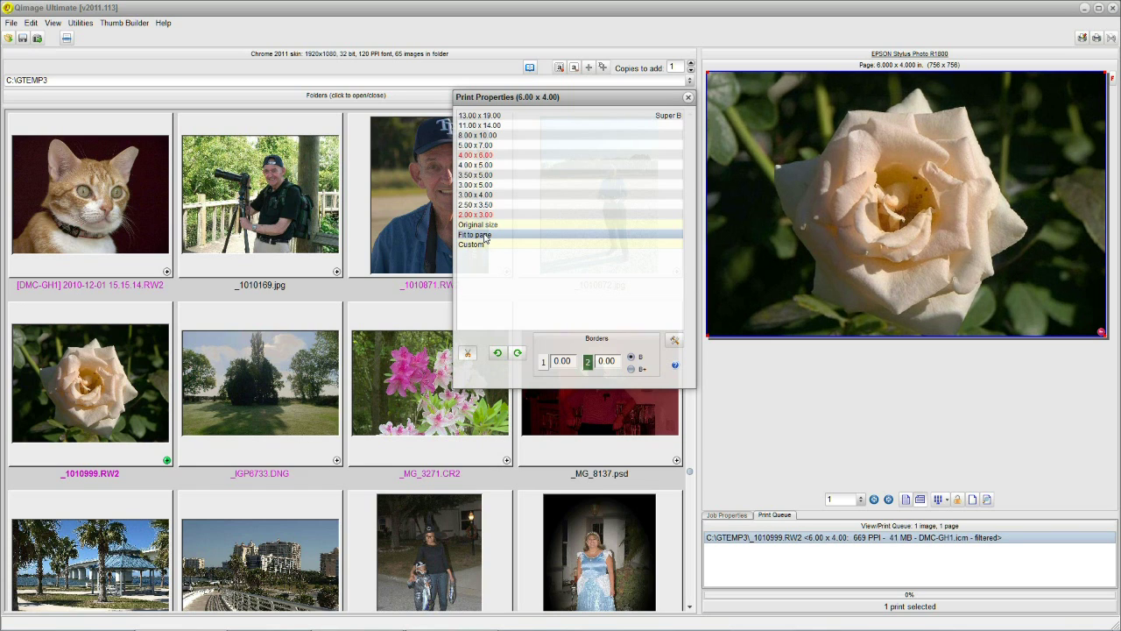
pyautogui.click(688, 97)
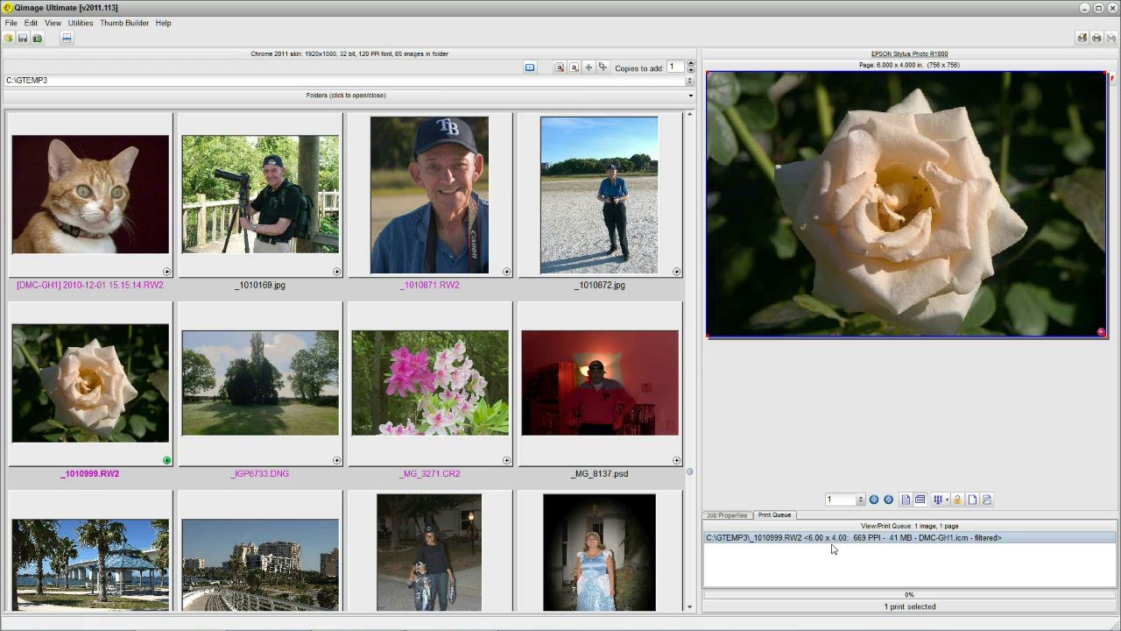